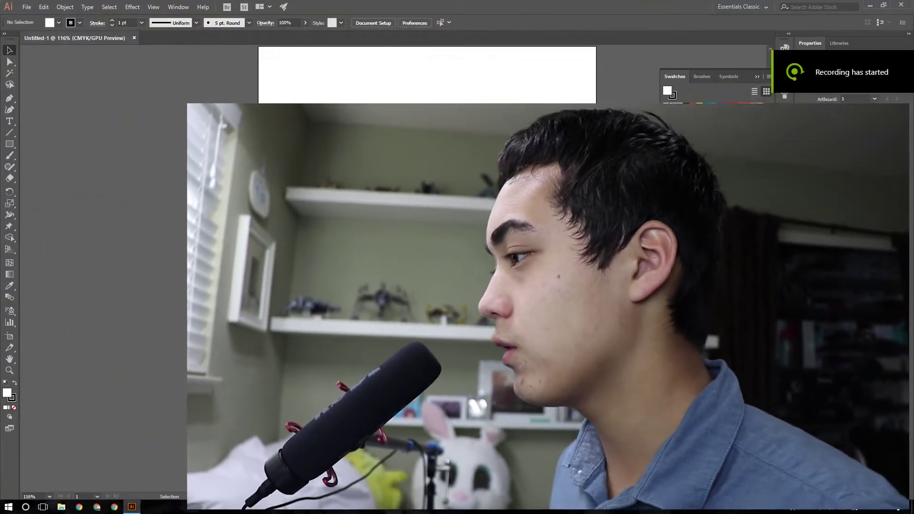
key("p")
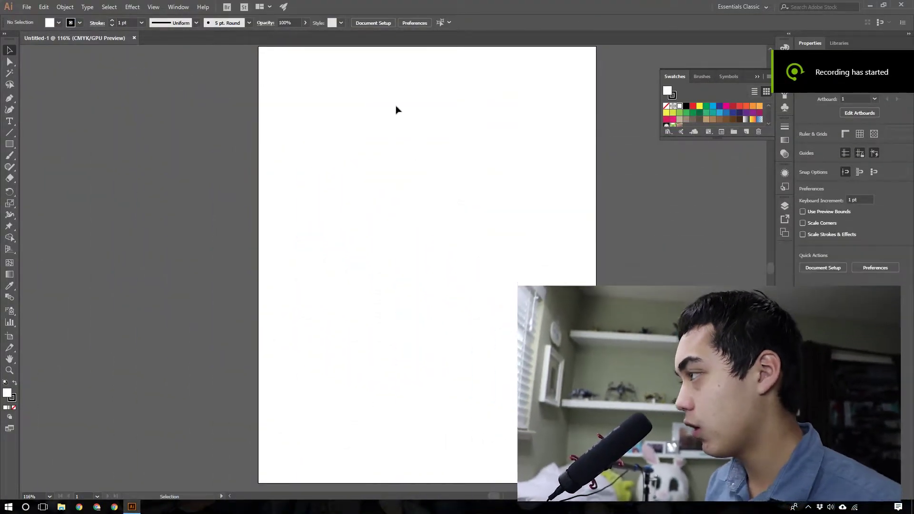
left_click(345, 285)
scroll(426, 300, "up", 2)
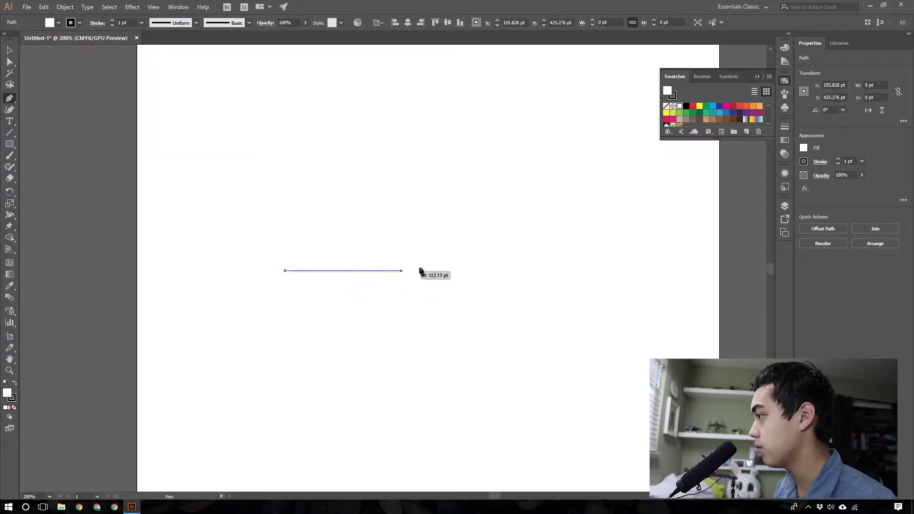
key("ctrl+z")
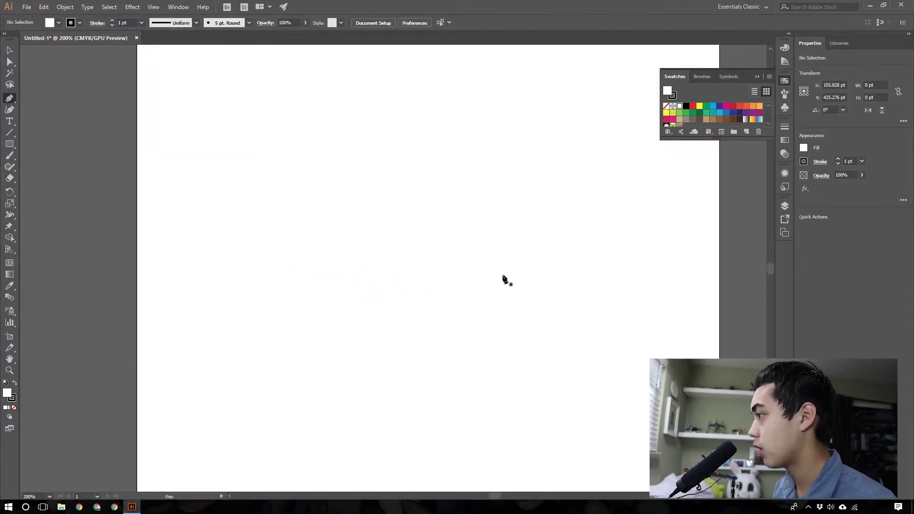
Draw an open wavy ground line about 355 pt wide with the Pen tool, dipping on its left half and cresting on its right half.
left_click(283, 264)
left_click_drag(412, 291, 472, 291)
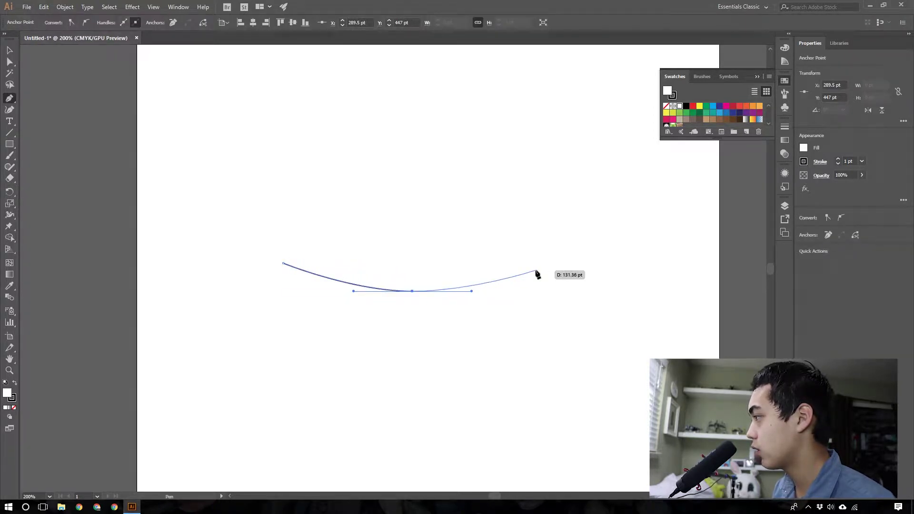
left_click(535, 271)
key("ctrl+z")
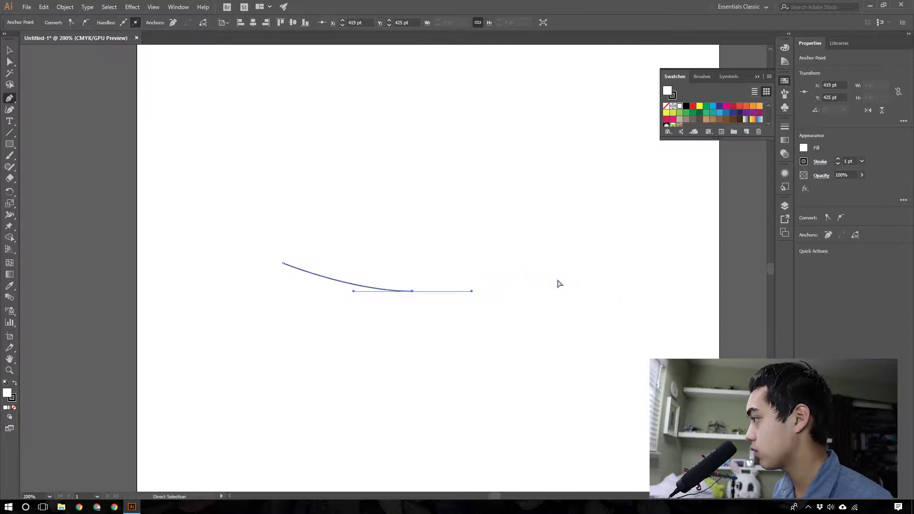
left_click_drag(521, 270, 574, 270)
left_click_drag(622, 288, 310, 211)
key("v")
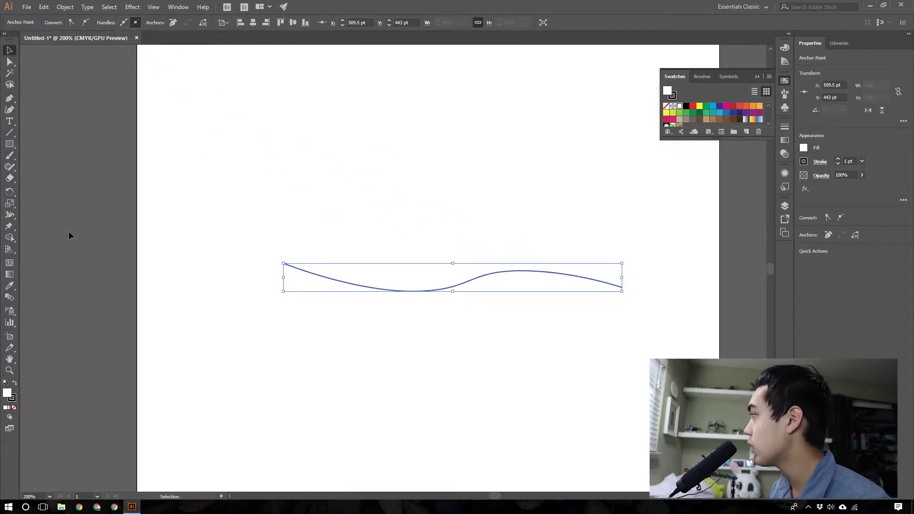
Set the wavy line's stroke weight to 5 pt and deselect it.
left_click(863, 162)
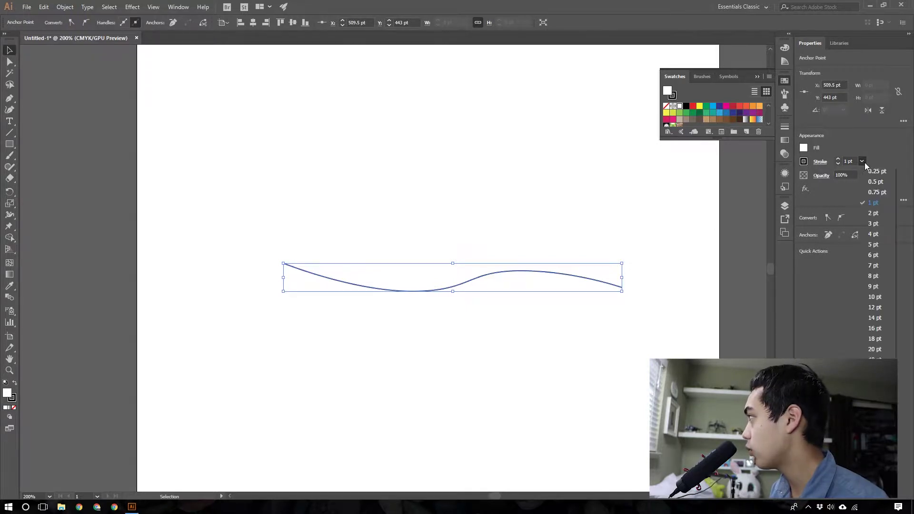
left_click(876, 214)
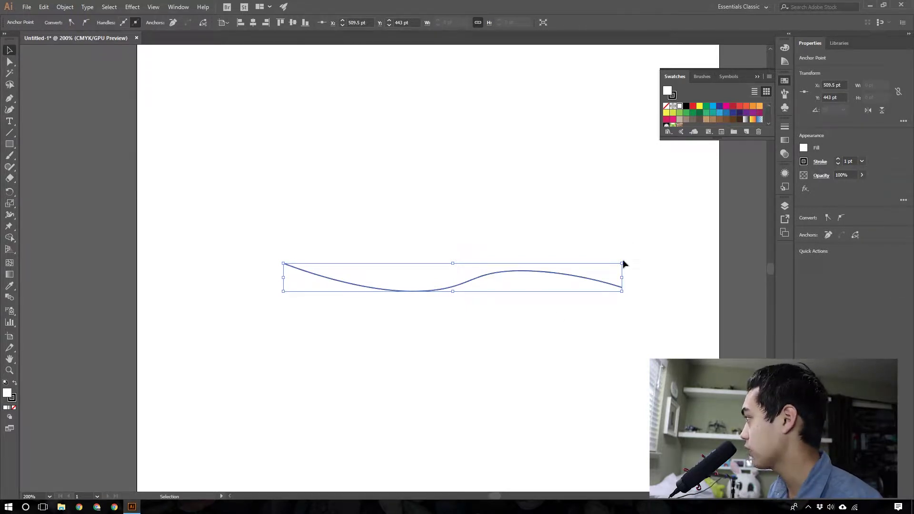
left_click(862, 161)
left_click(871, 271)
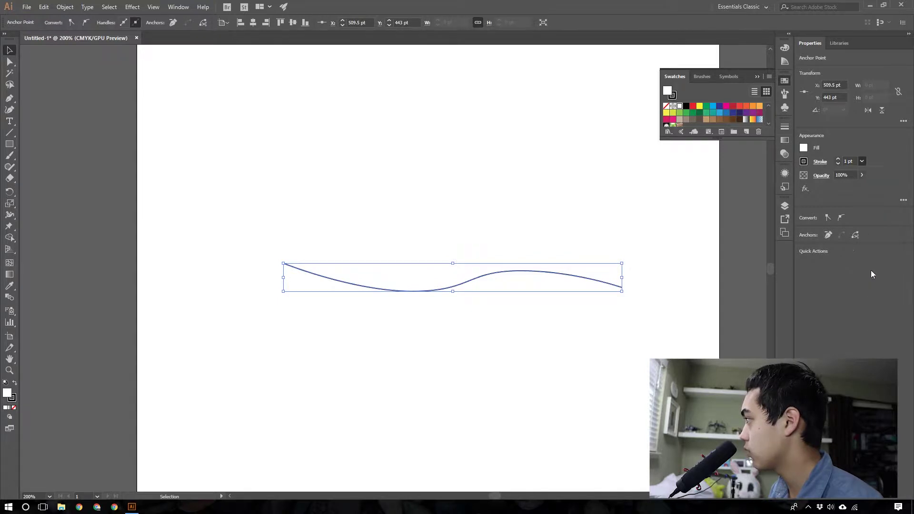
left_click(862, 162)
left_click(872, 245)
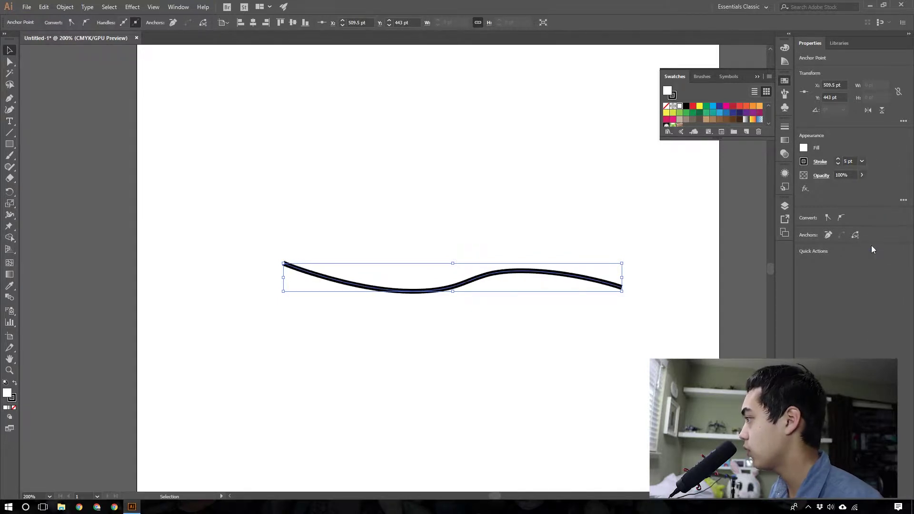
left_click(655, 261)
Draw the left mountain from the ground line's left end, with its peak at about X 214, Y 264 pt and its right slope descending to the line.
scroll(645, 351, "up", 4)
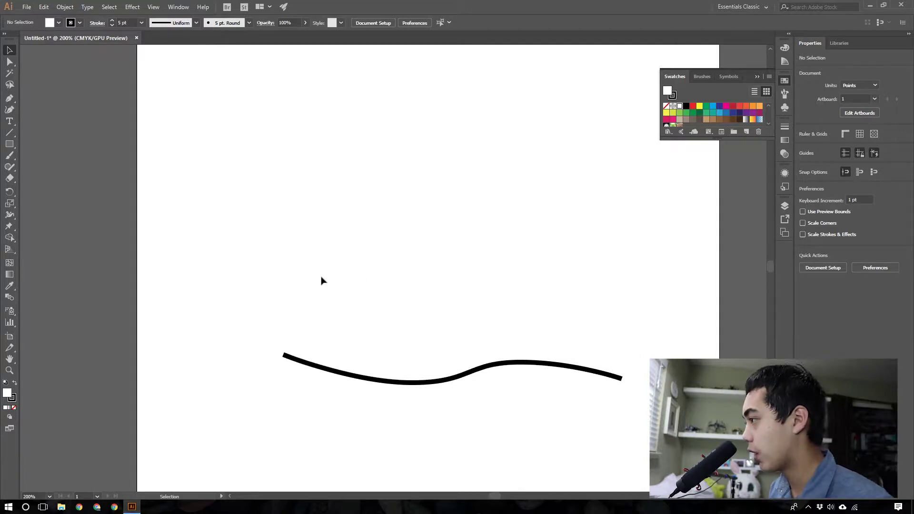
key("p")
scroll(285, 358, "up", 2)
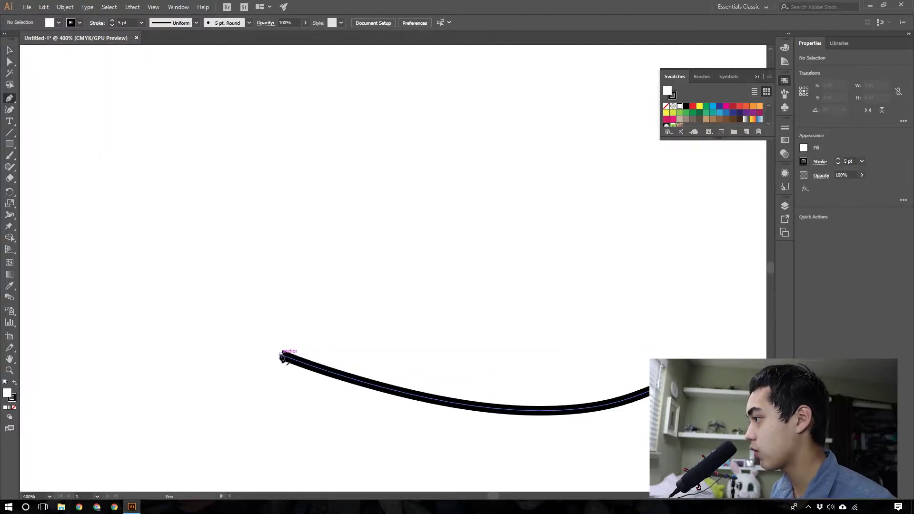
left_click_drag(284, 357, 347, 179)
scroll(316, 247, "down", 3)
left_click(346, 177)
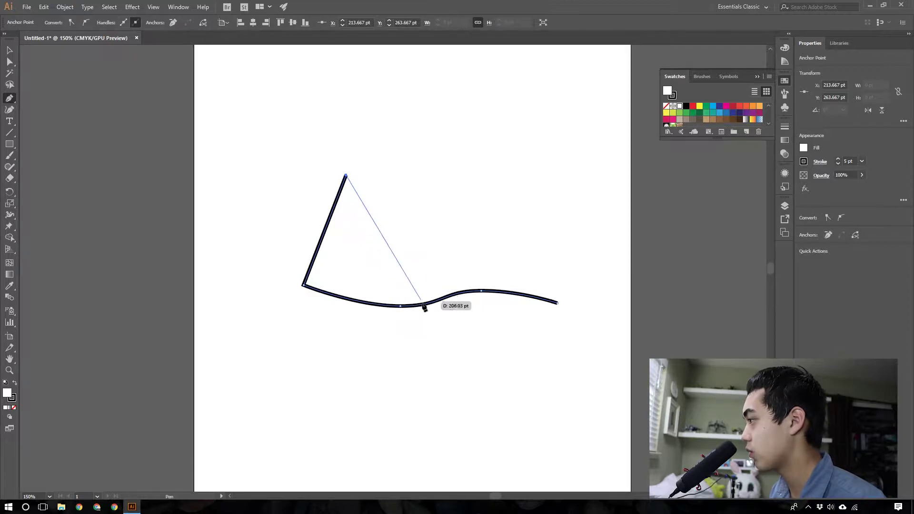
scroll(429, 304, "up", 3)
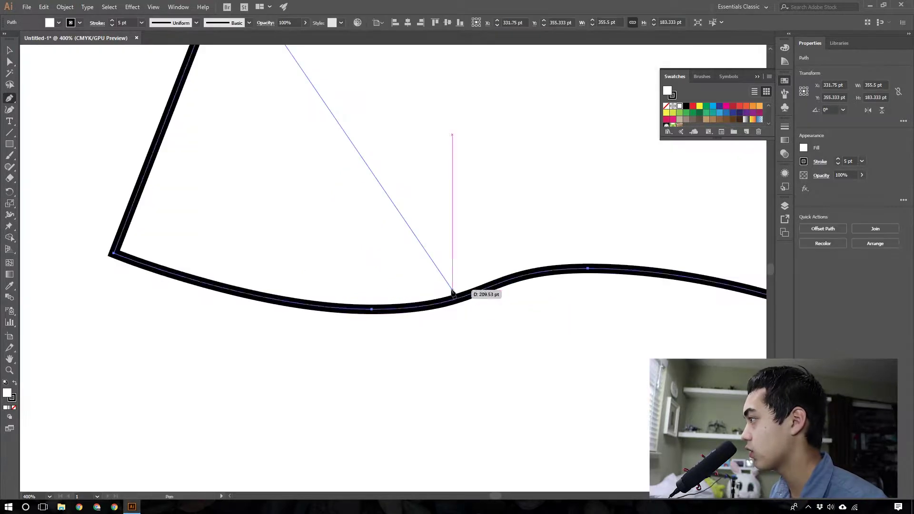
left_click(453, 296)
Move the left mountain's right foot onto the lowest point of the wavy ground line and deselect the path.
scroll(380, 286, "down", 6)
scroll(424, 282, "up", 3)
key("a")
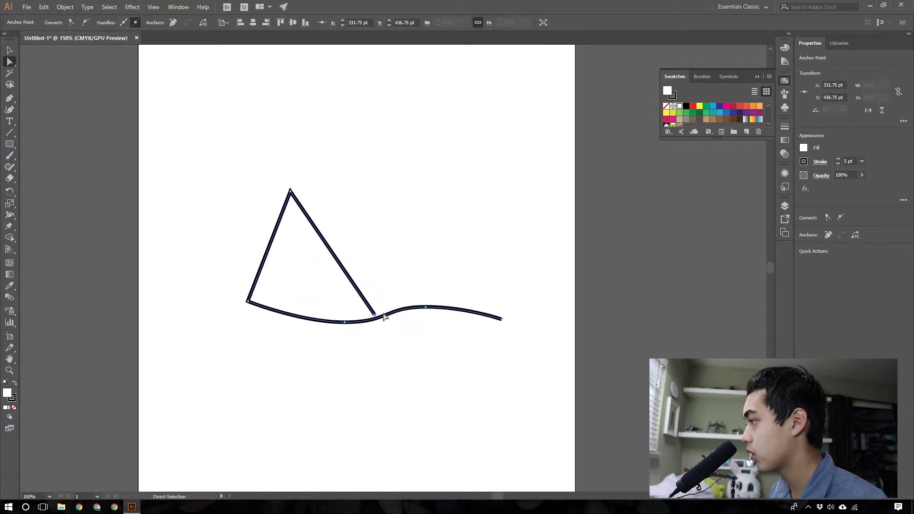
scroll(381, 316, "up", 5)
left_click_drag(341, 322, 344, 338)
scroll(415, 333, "down", 4)
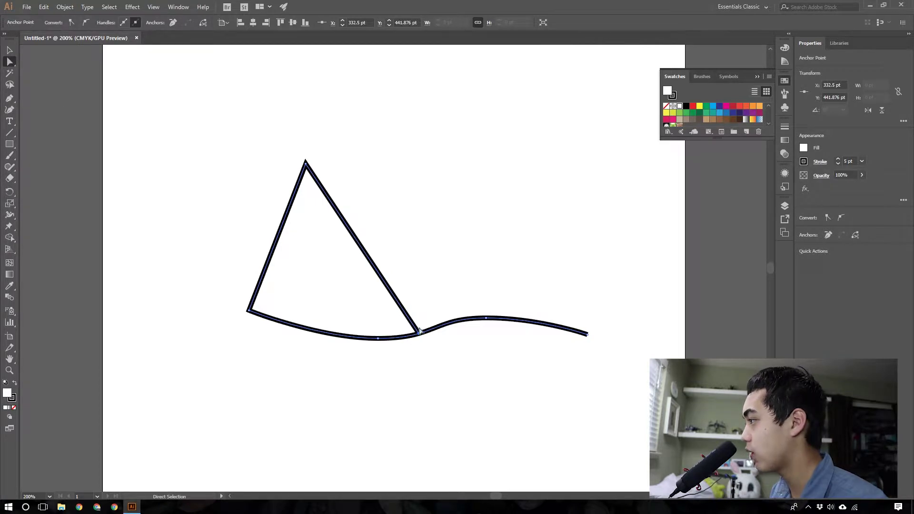
left_click_drag(419, 335, 381, 341)
left_click(417, 309)
Draw the right mountain from the ground line's right end, with its peak at about X 458, Y 291 pt and its left slope ending just above the crest.
scroll(416, 373, "up", 3)
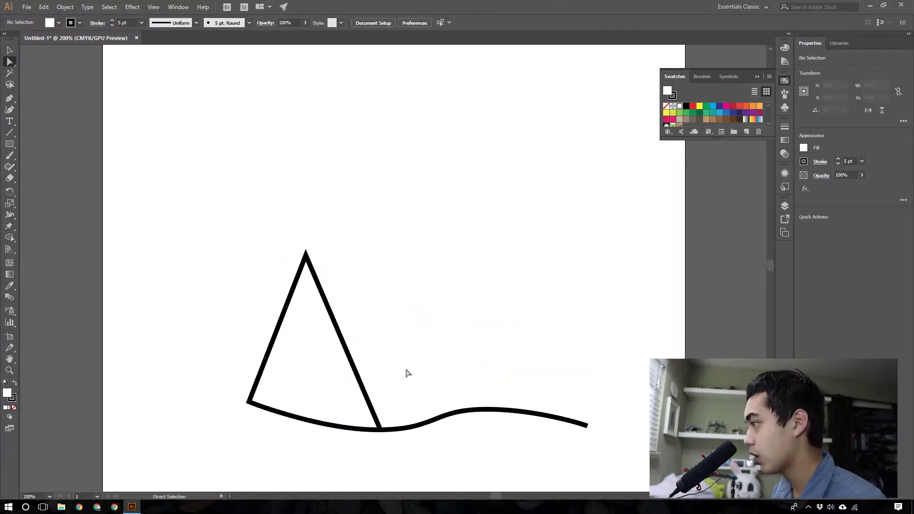
key("p")
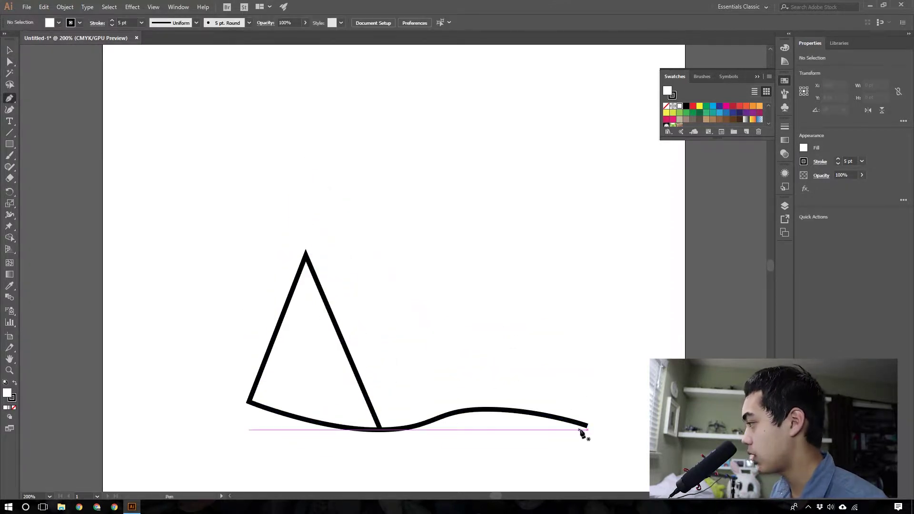
left_click_drag(588, 426, 540, 284)
left_click(538, 282)
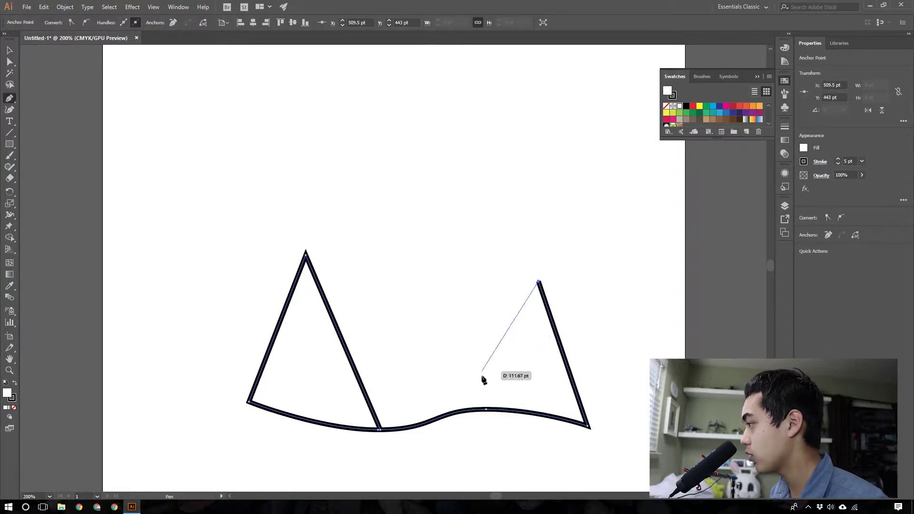
left_click(486, 409)
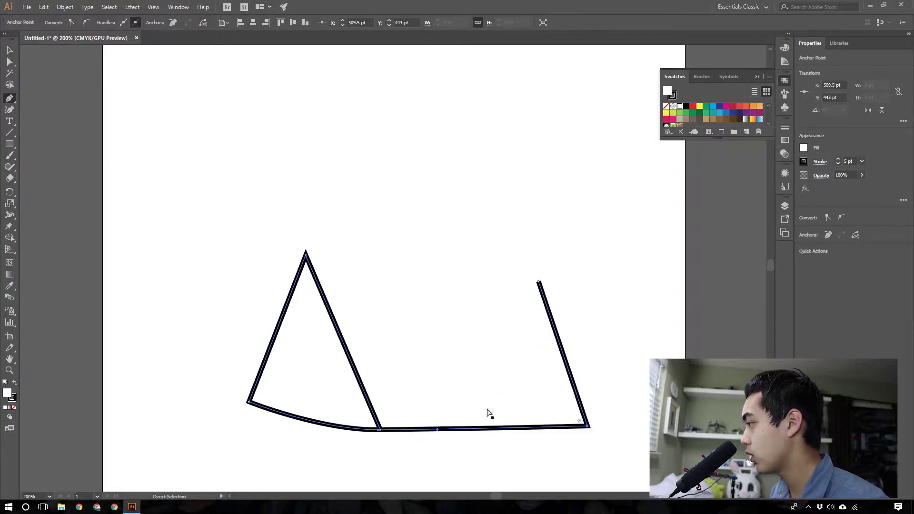
key("ctrl+z")
left_click(486, 397)
Move the right mountain's left foot down onto the ground line, to about X 397, Y 426 pt.
scroll(490, 412, "up", 3)
key("a")
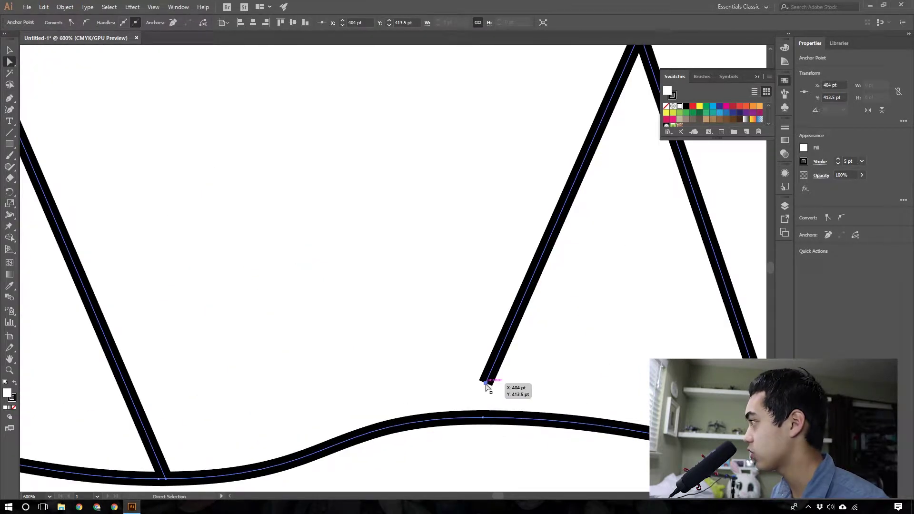
left_click_drag(486, 385, 466, 417)
left_click(460, 330)
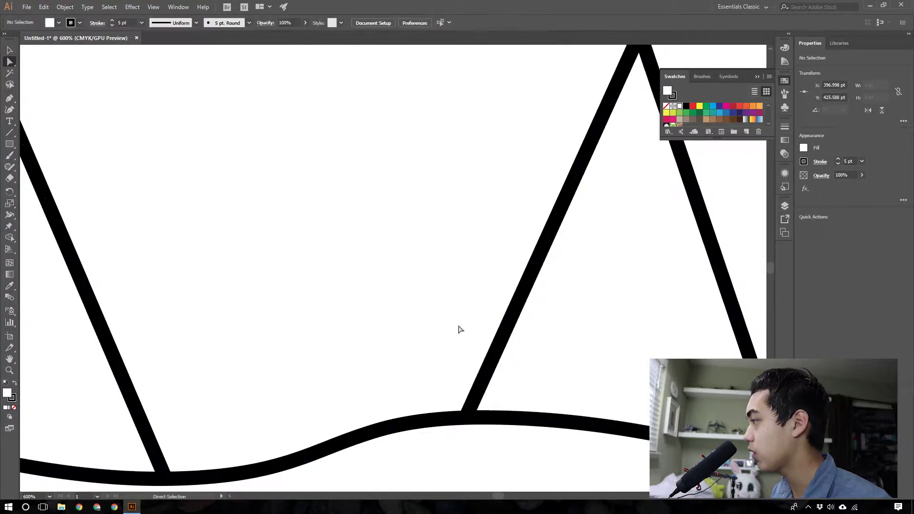
Shift the right mountain's peak slightly left so both slopes look evenly steep.
scroll(478, 380, "down", 4)
scroll(486, 389, "left", 3)
scroll(536, 381, "up", 2)
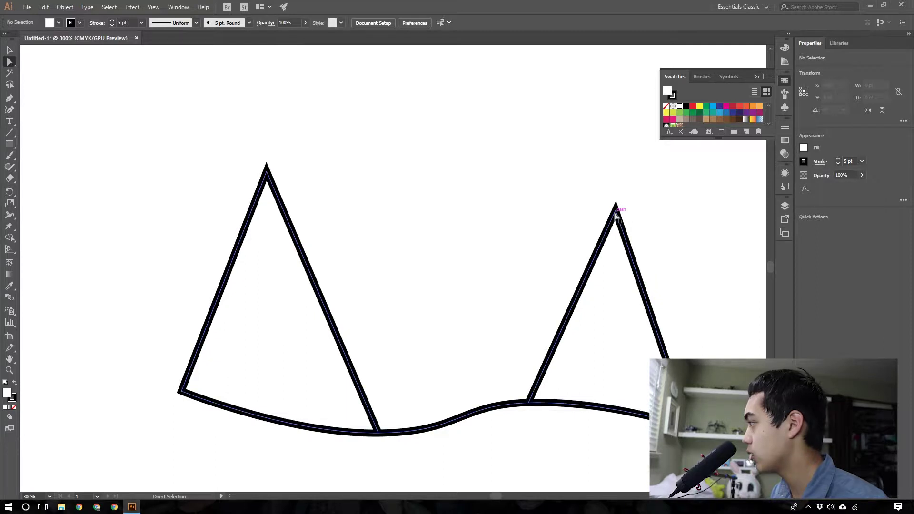
left_click_drag(617, 213, 601, 215)
left_click(650, 276)
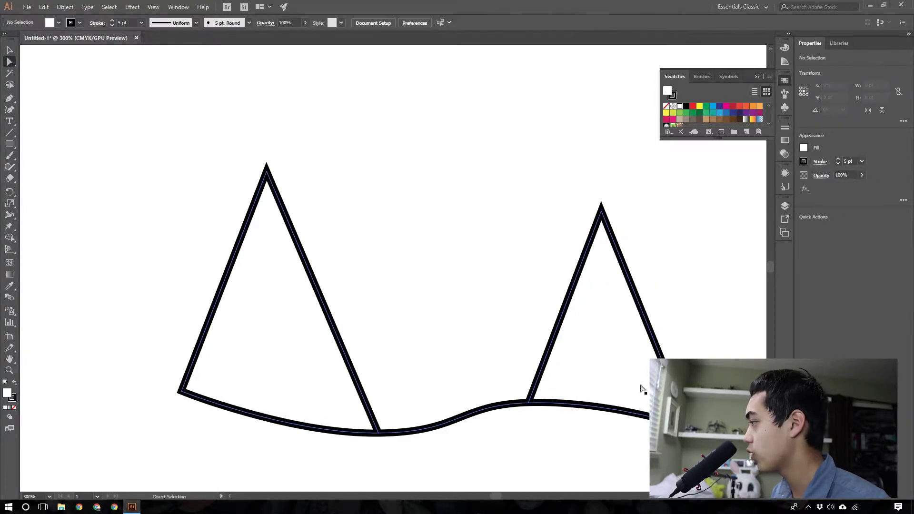
Draw a taller middle mountain between the inner slopes of the two side mountains, with its peak at about X 348, Y 187 pt.
scroll(630, 414, "down", 3)
scroll(614, 399, "up", 2)
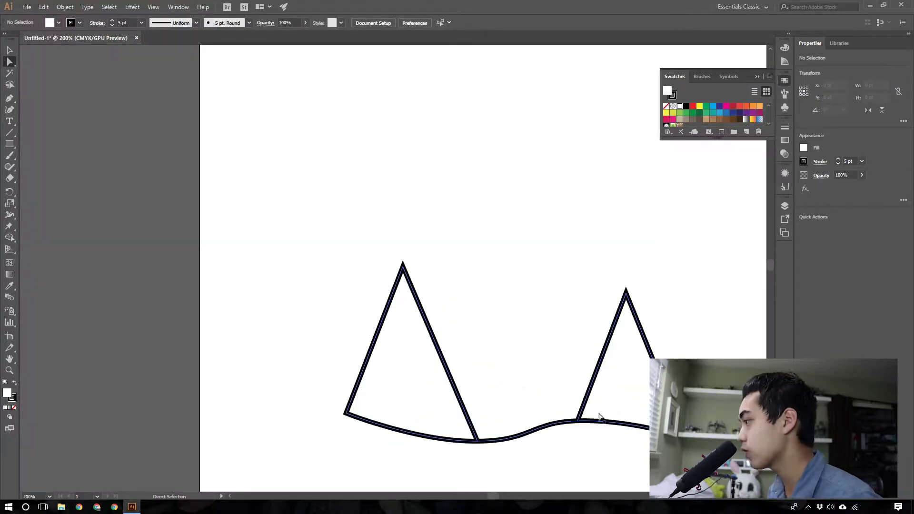
key("p")
left_click(446, 368)
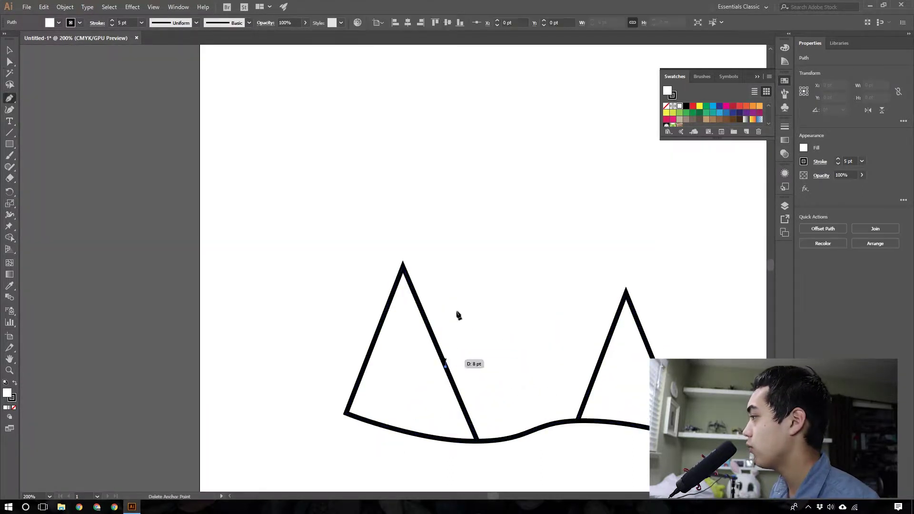
left_click(531, 194)
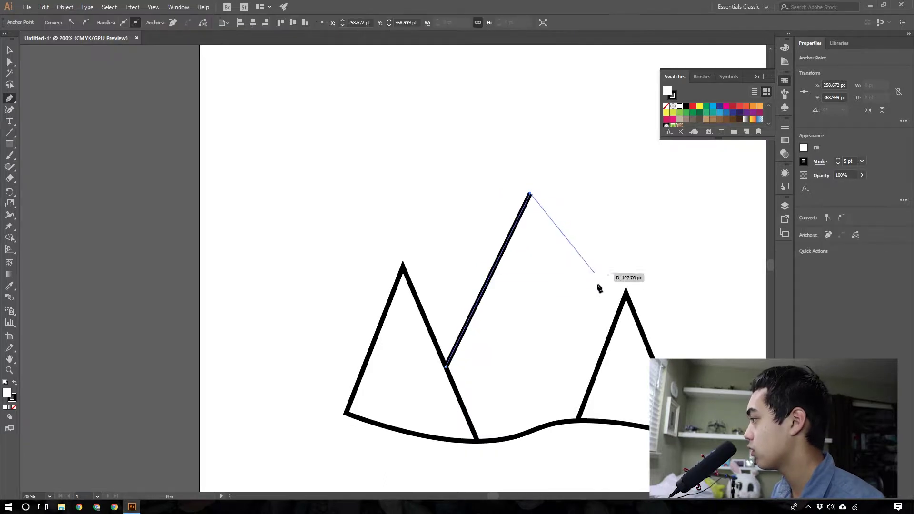
left_click(606, 347)
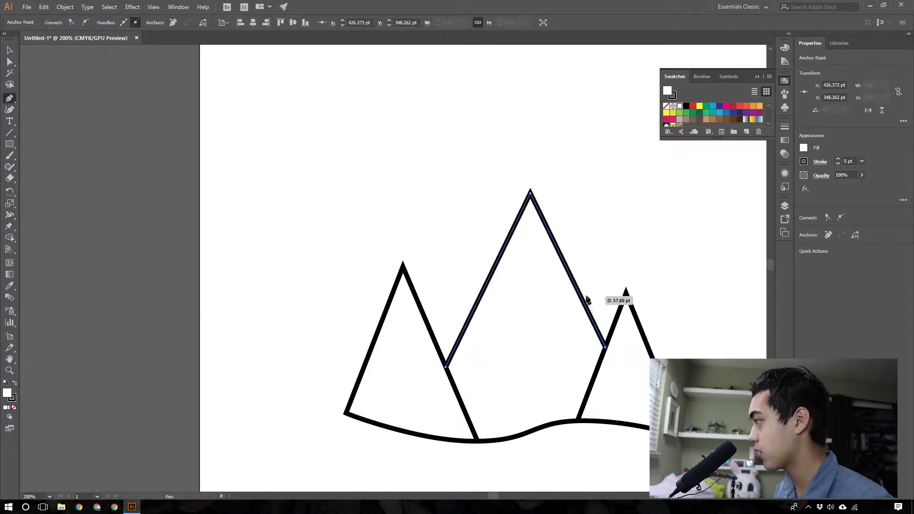
key("a")
left_click(617, 285)
Nudge the middle mountain's peak slightly to the left and deselect the path.
scroll(613, 366, "down", 3)
scroll(589, 322, "up", 3)
scroll(615, 362, "down", 1)
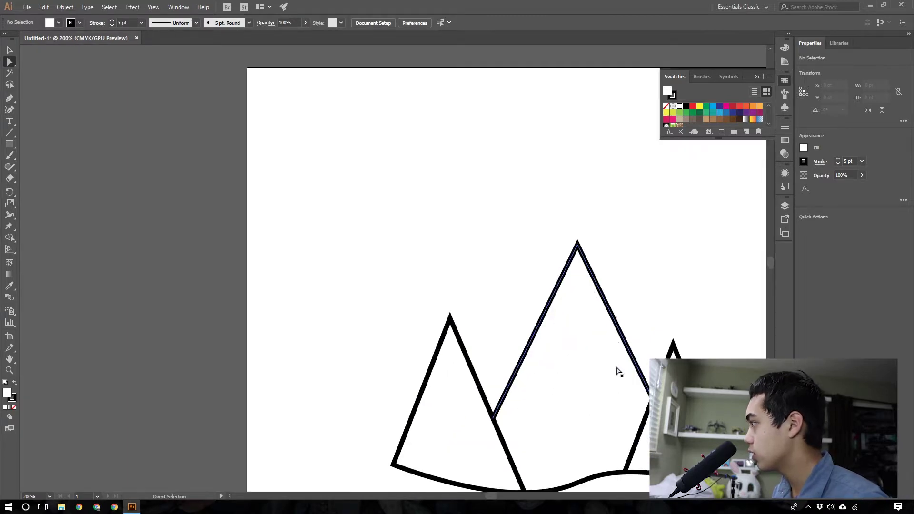
scroll(614, 352, "down", 4)
scroll(600, 285, "right", 1)
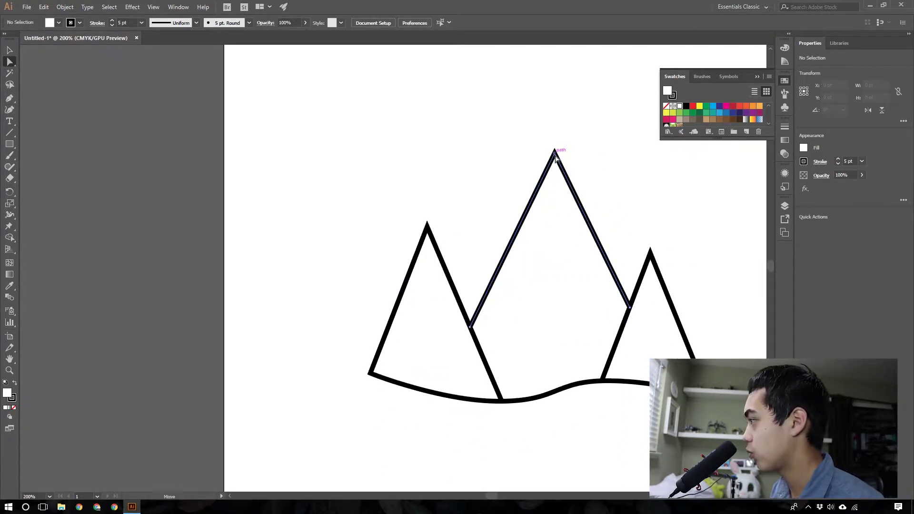
left_click_drag(556, 156, 547, 154)
left_click(588, 143)
Select all the mountain and ground line paths and set their stroke weight to 6 pt.
scroll(588, 308, "down", 4)
scroll(586, 312, "right", 2)
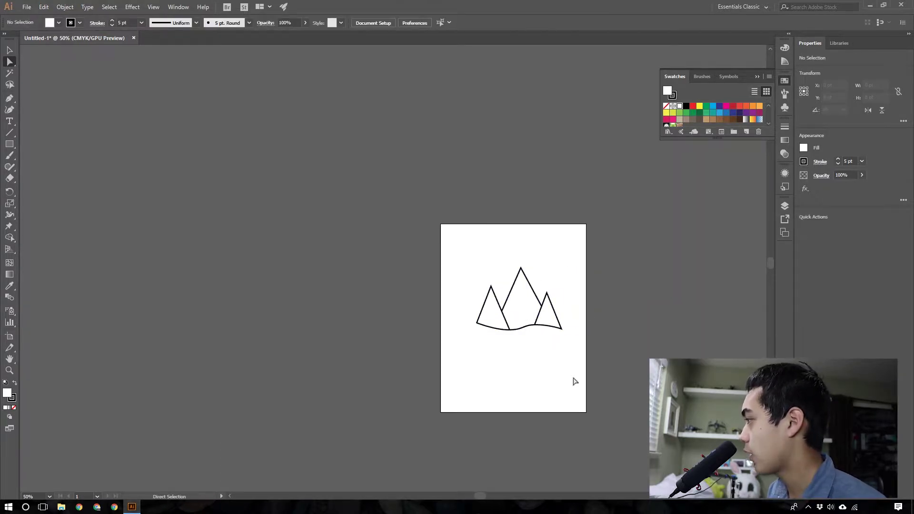
scroll(547, 340, "up", 5)
scroll(301, 286, "up", 2)
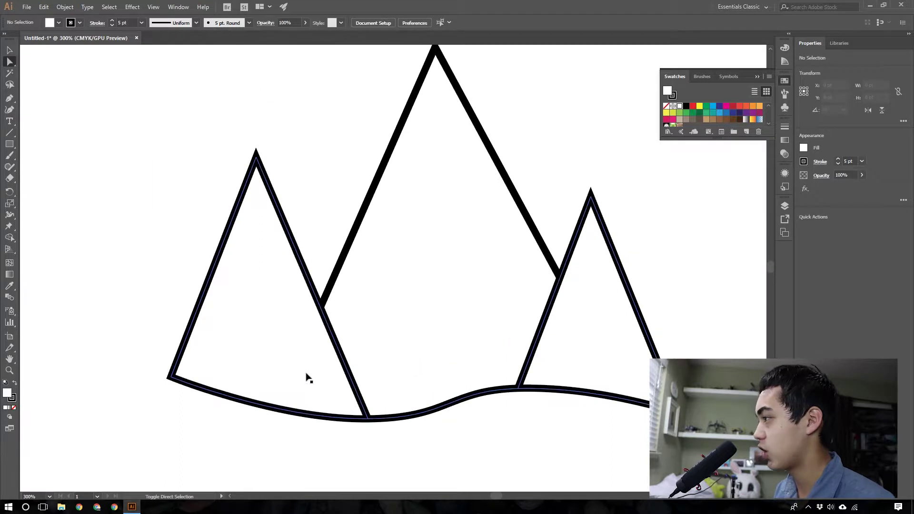
scroll(310, 374, "down", 2)
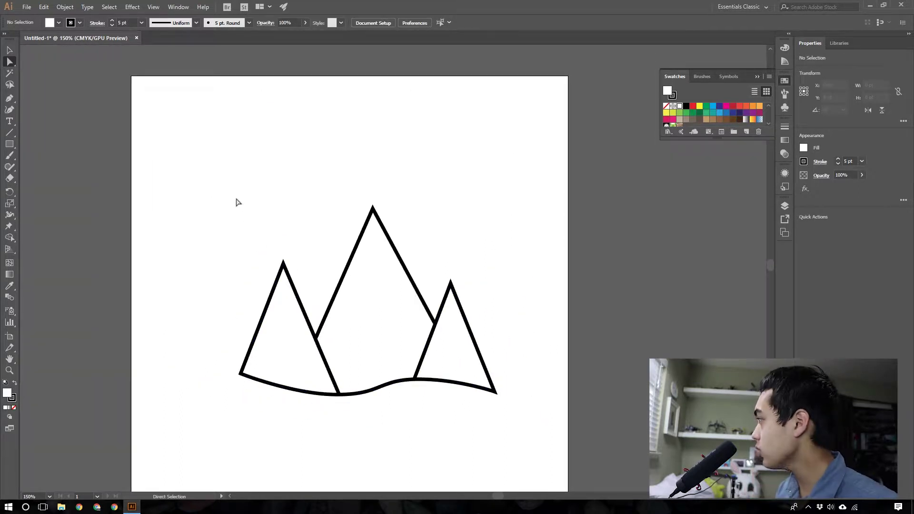
left_click_drag(238, 202, 498, 448)
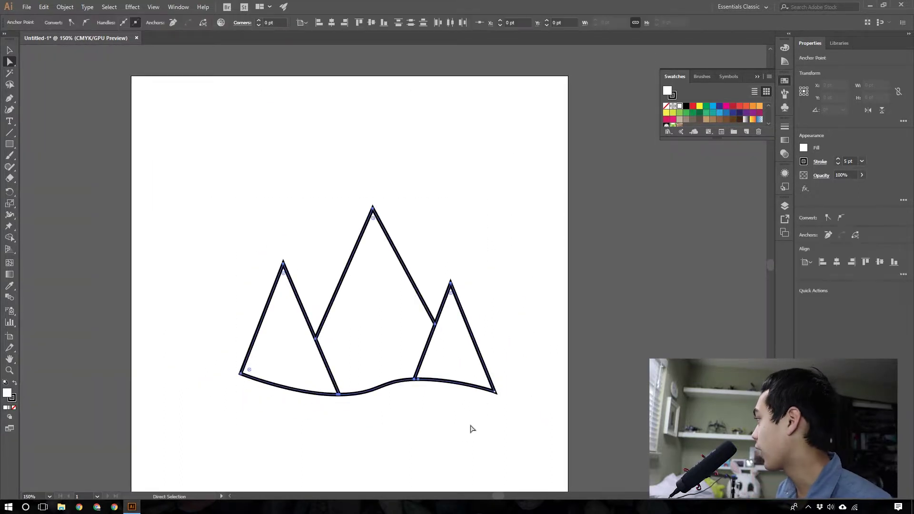
left_click(862, 161)
left_click(882, 257)
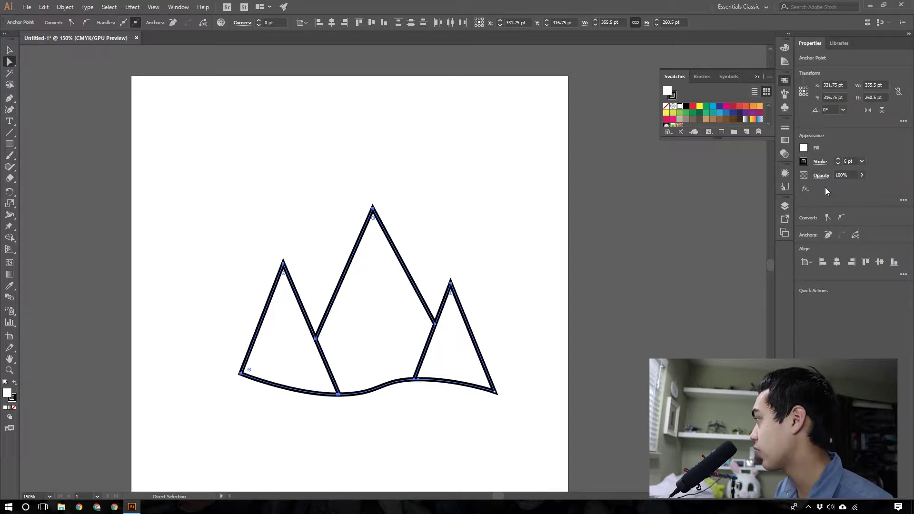
Increase the stroke weight of the selected mountain and ground paths to 7 pt and deselect everything.
left_click(863, 161)
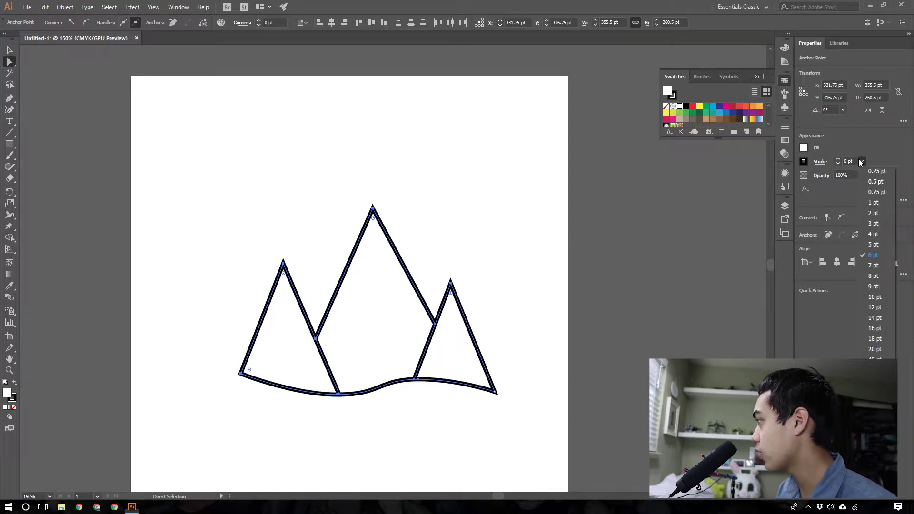
left_click(881, 261)
left_click(547, 244)
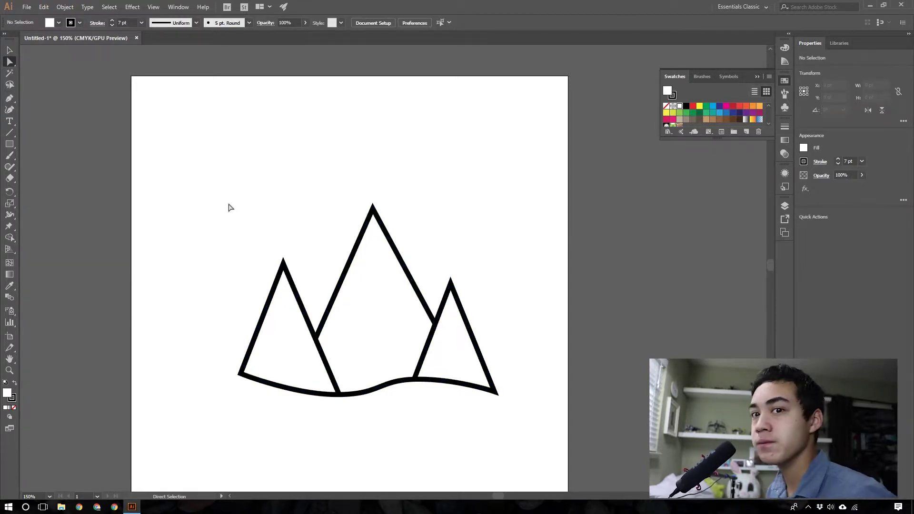
key("ctrl+a")
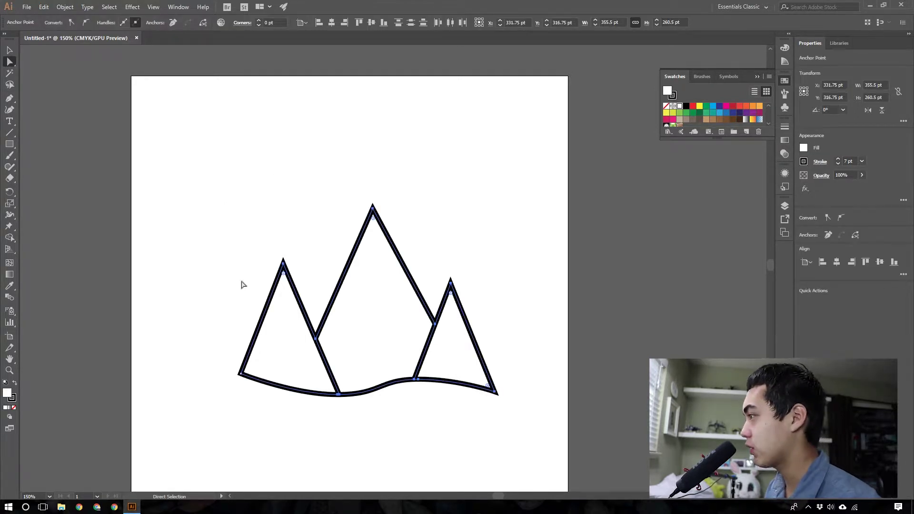
left_click(484, 228)
Add a small corner radius to the left mountain's outer base corner and deselect the path.
key("v")
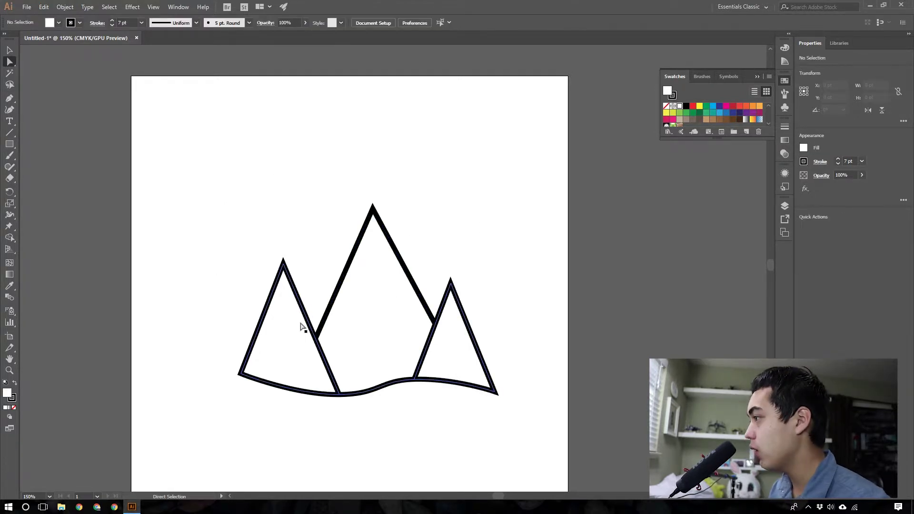
scroll(386, 332, "down", 2)
scroll(386, 320, "left", 4)
scroll(363, 327, "up", 4)
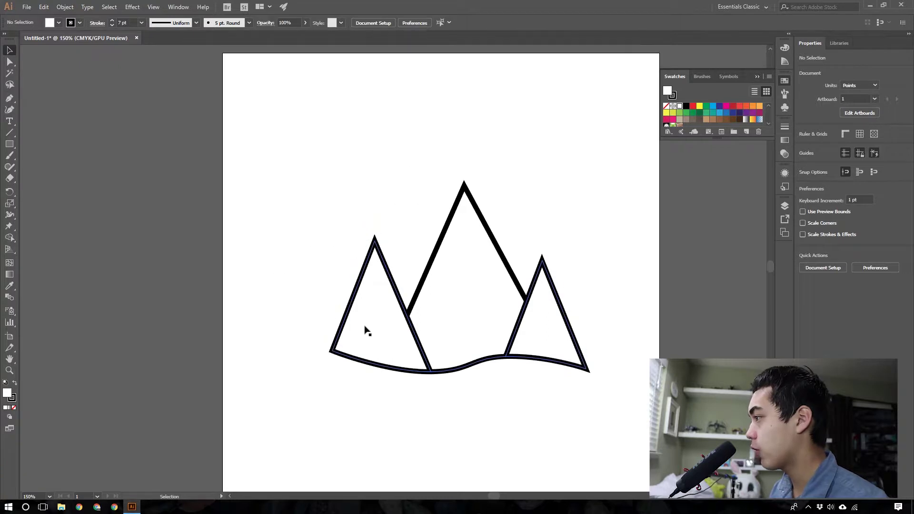
scroll(353, 350, "up", 1)
scroll(345, 376, "down", 1)
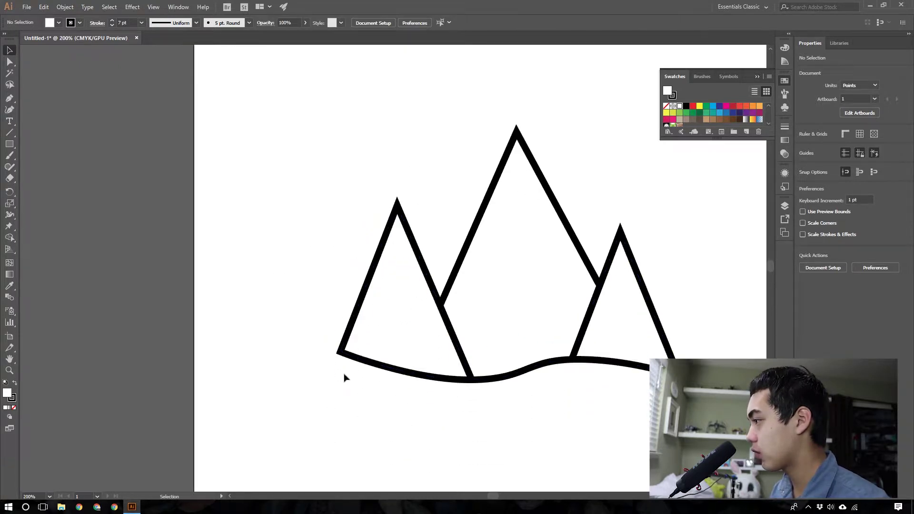
left_click(342, 353)
key("a")
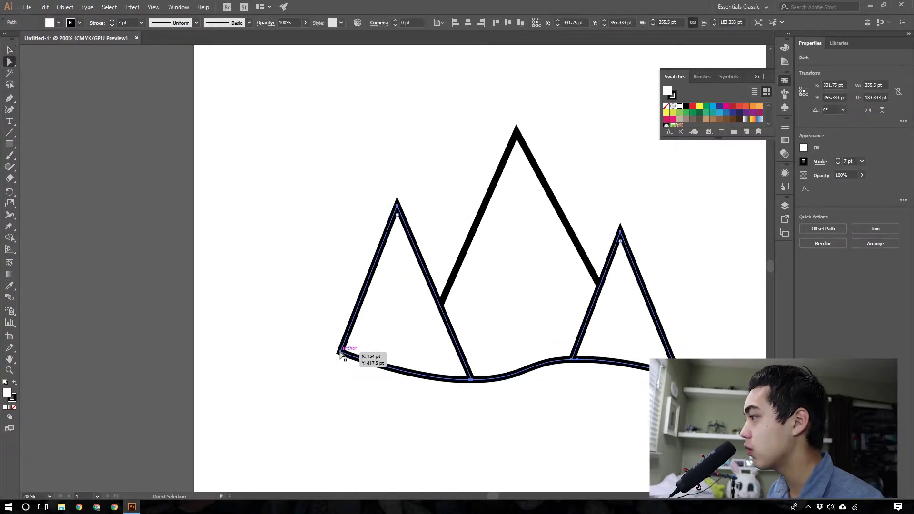
left_click(341, 354)
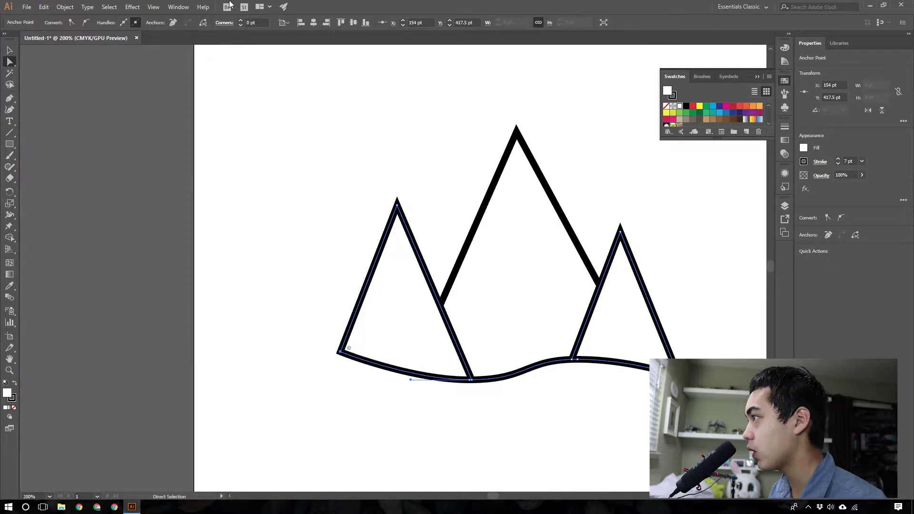
left_click(242, 21)
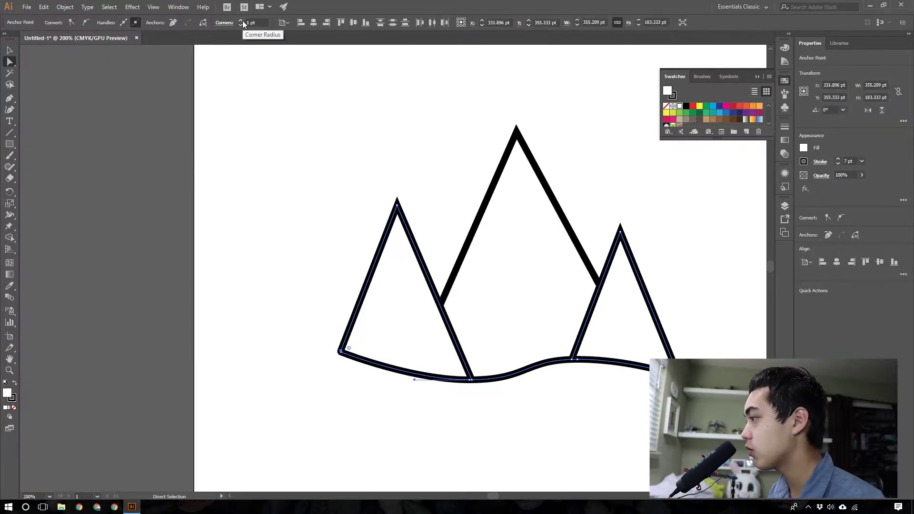
left_click(242, 21)
left_click(242, 21)
left_click(298, 284)
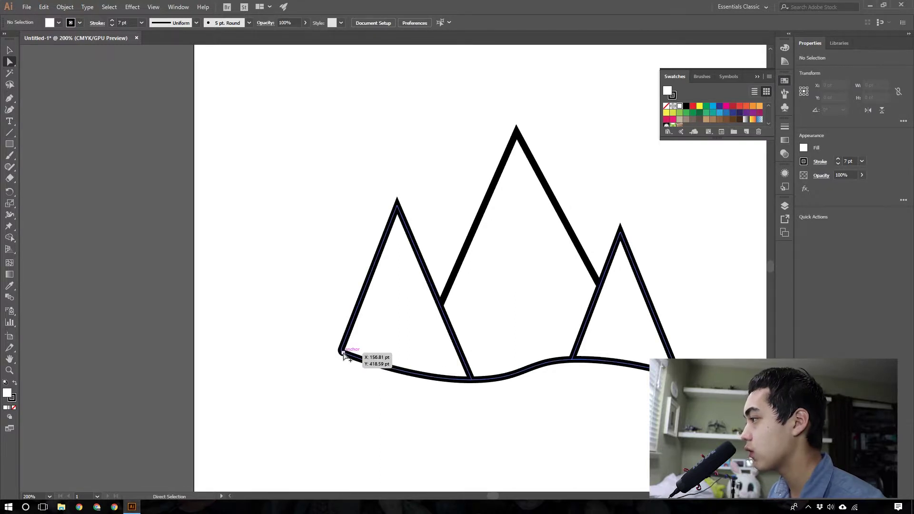
Enlarge the rounding of the left mountain's outer base corner with its live corner handle.
scroll(343, 353, "up", 5)
left_click(325, 348)
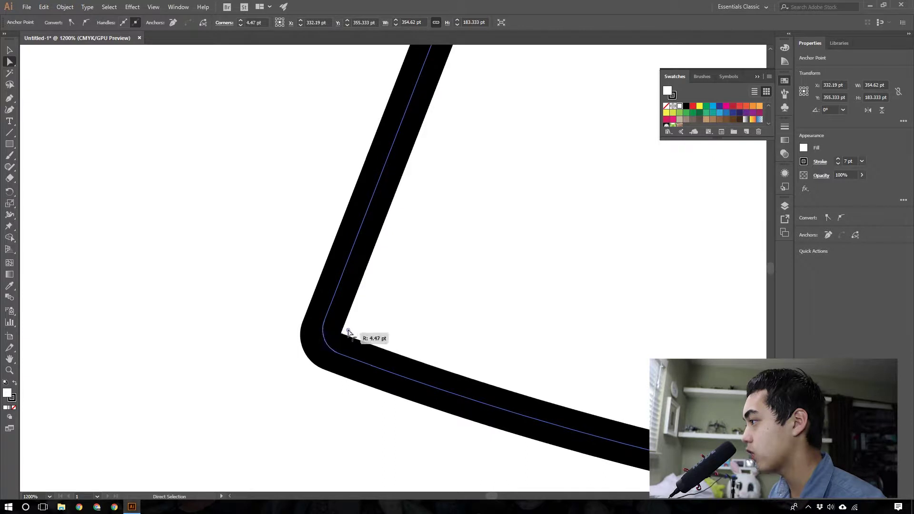
left_click(398, 319)
scroll(410, 337, "down", 6)
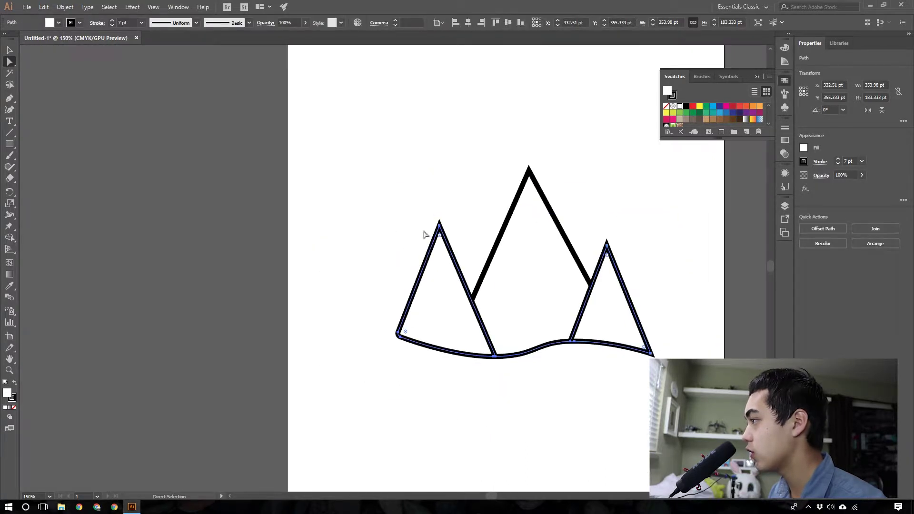
Round the left mountain's peak with a corner radius of 4 pt and deselect the path.
scroll(426, 233, "up", 5)
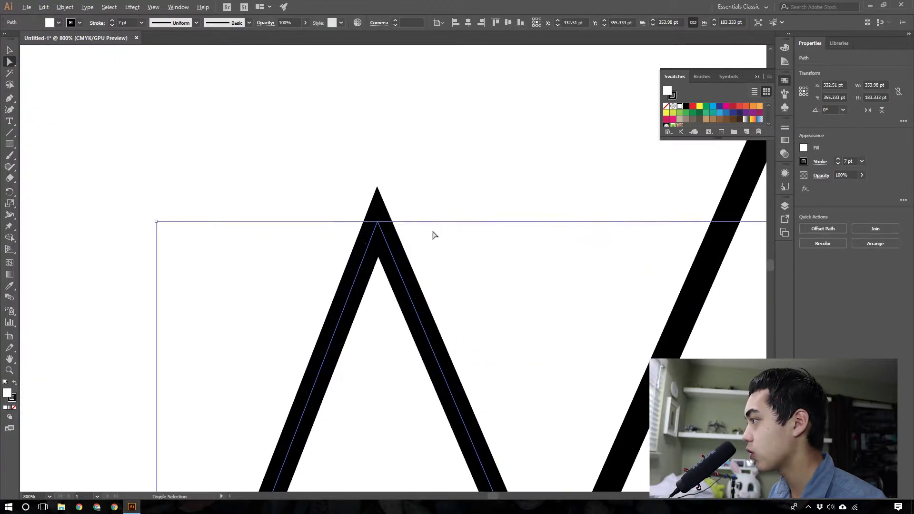
left_click(378, 222)
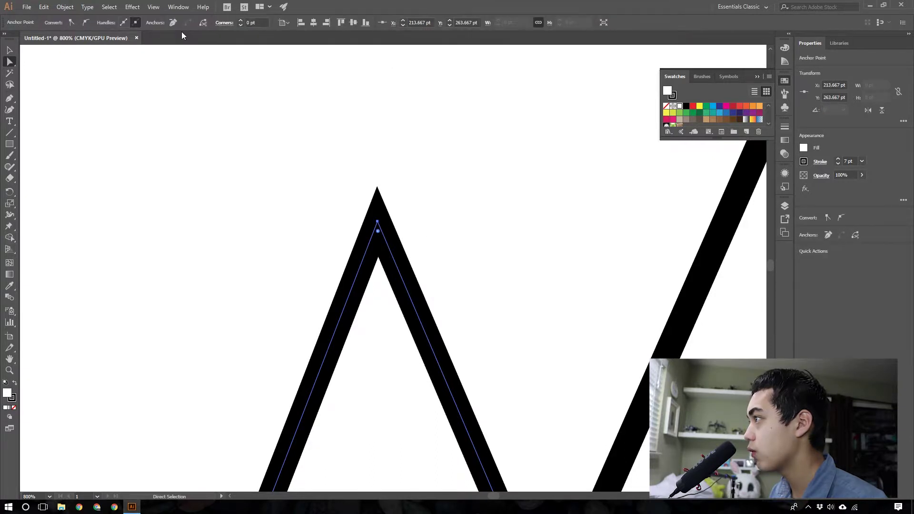
left_click(241, 19)
left_click(241, 19)
left_click(240, 20)
left_click(241, 20)
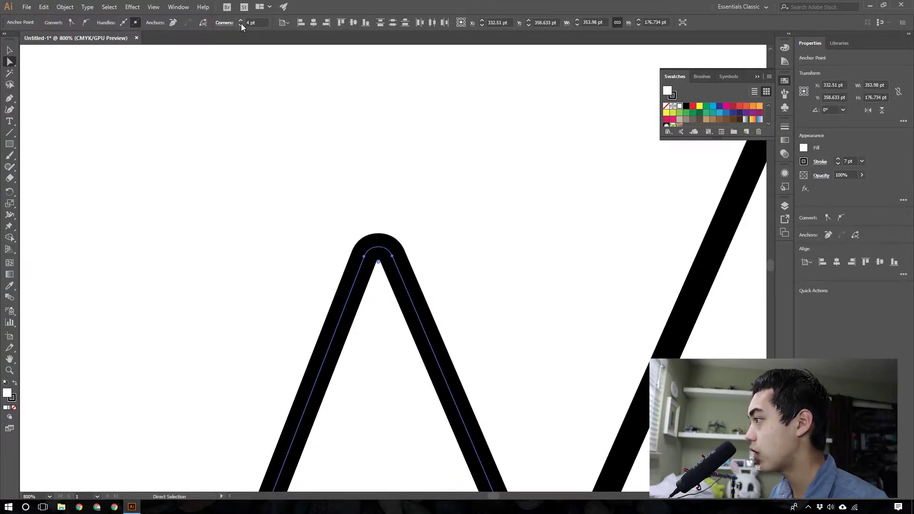
scroll(468, 383, "right", 2)
scroll(531, 337, "down", 5)
left_click(514, 316)
scroll(539, 337, "up", 2)
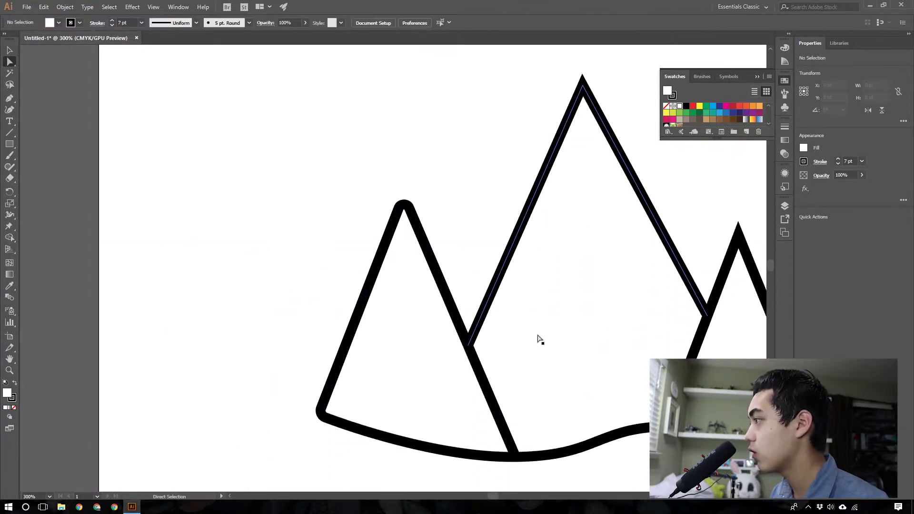
Round the middle and right mountains' peaks and the right mountain's outer base corner to match the left mountain.
left_click(405, 209)
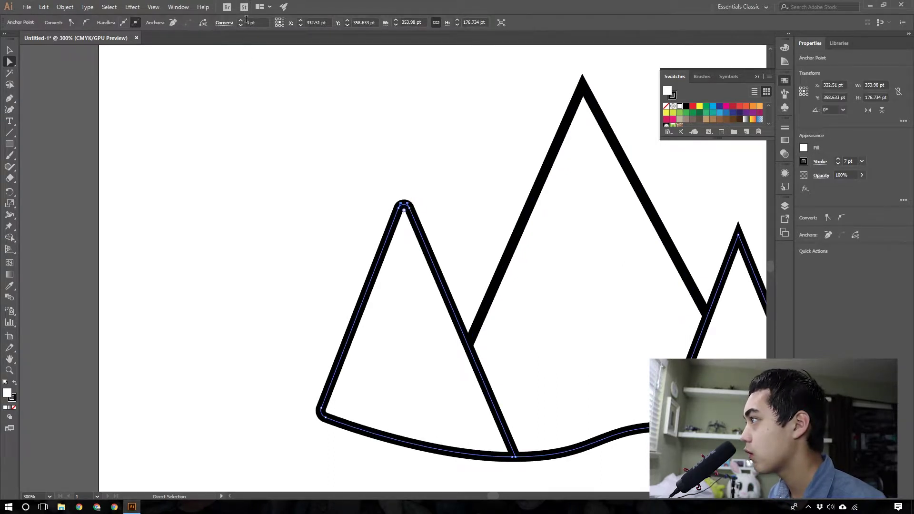
scroll(245, 24, "down", 1)
scroll(576, 258, "down", 4)
scroll(576, 258, "right", 2)
scroll(551, 236, "up", 8)
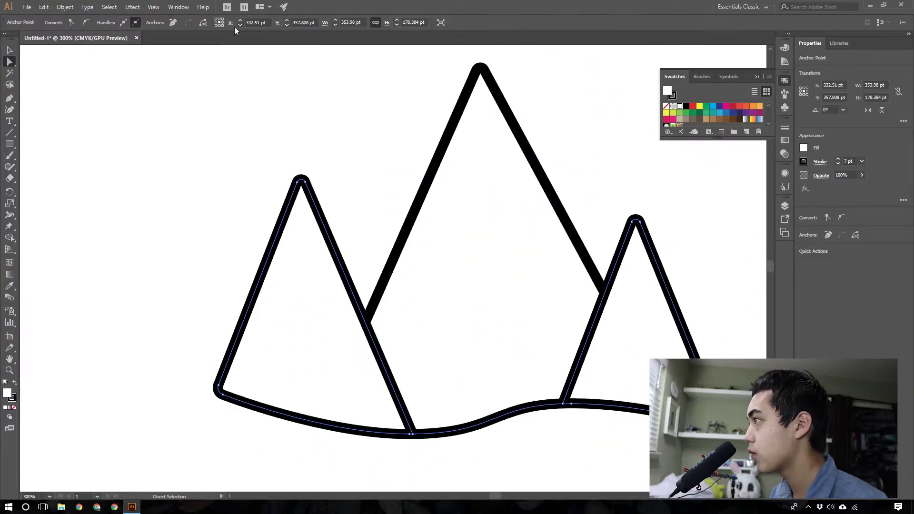
left_click(574, 326)
left_click(592, 326)
left_click(572, 241)
scroll(571, 241, "up", 1)
scroll(576, 243, "down", 3)
Try uniting all the mountain and ground paths into one shape with Pathfinder, and undo the operation.
key("v")
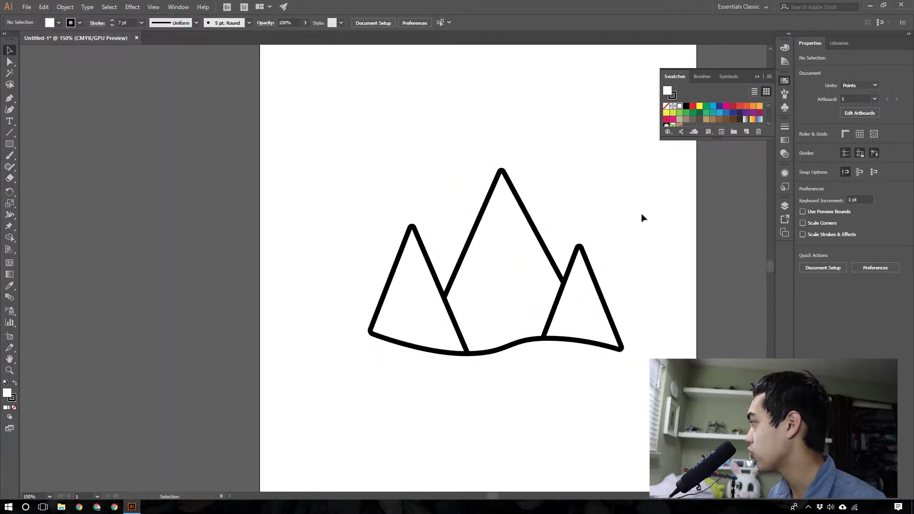
left_click_drag(642, 215, 248, 303)
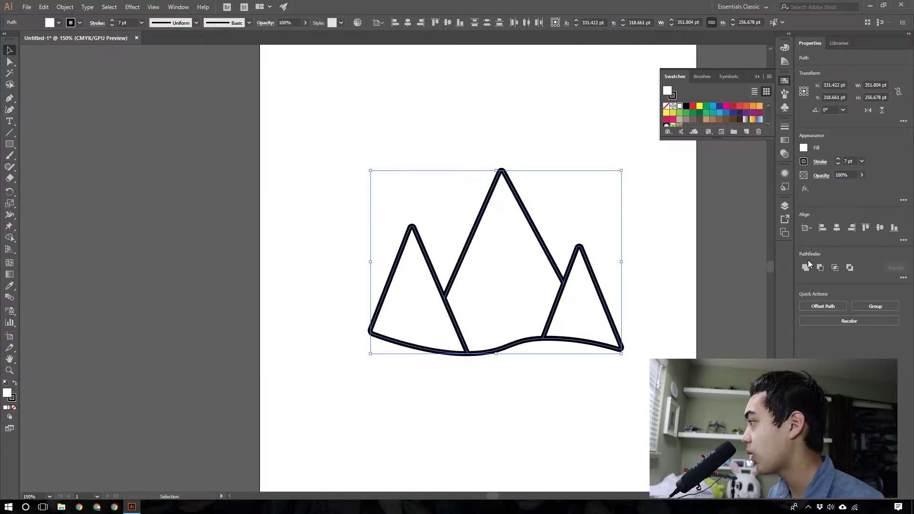
left_click(806, 268)
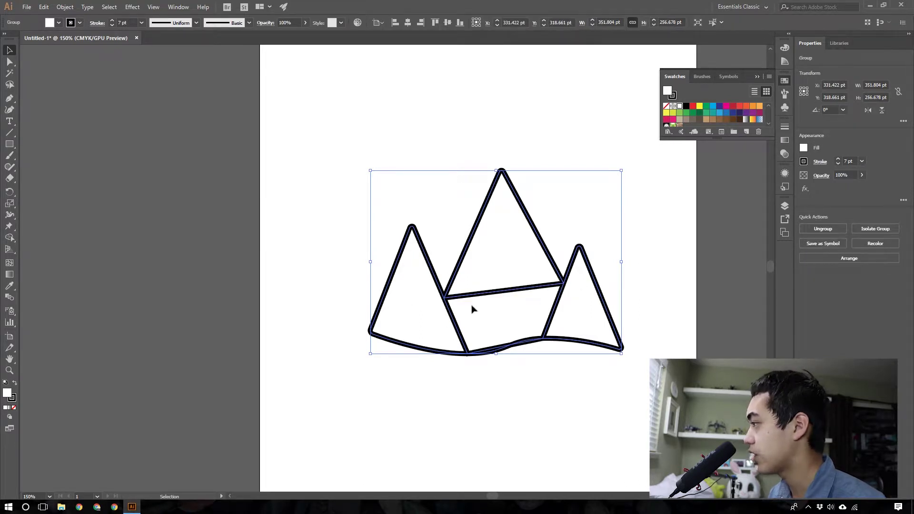
scroll(573, 339, "up", 3)
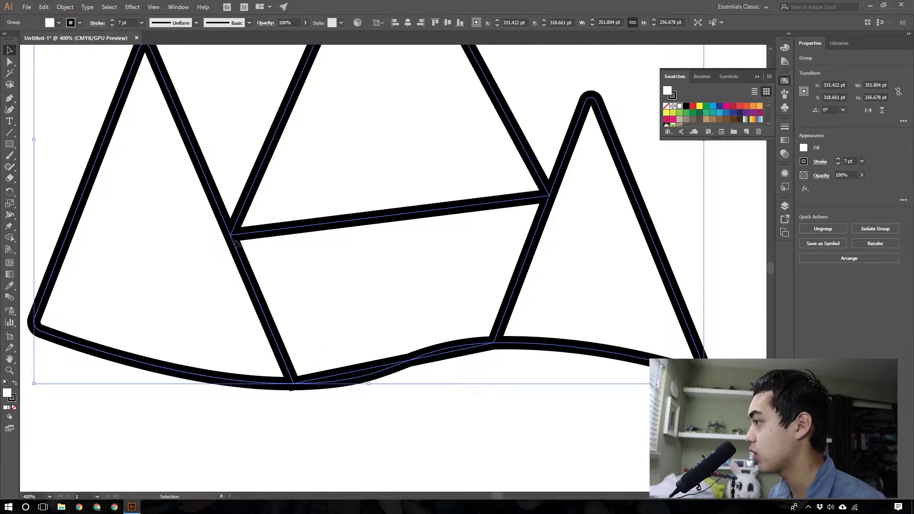
key("ctrl+z")
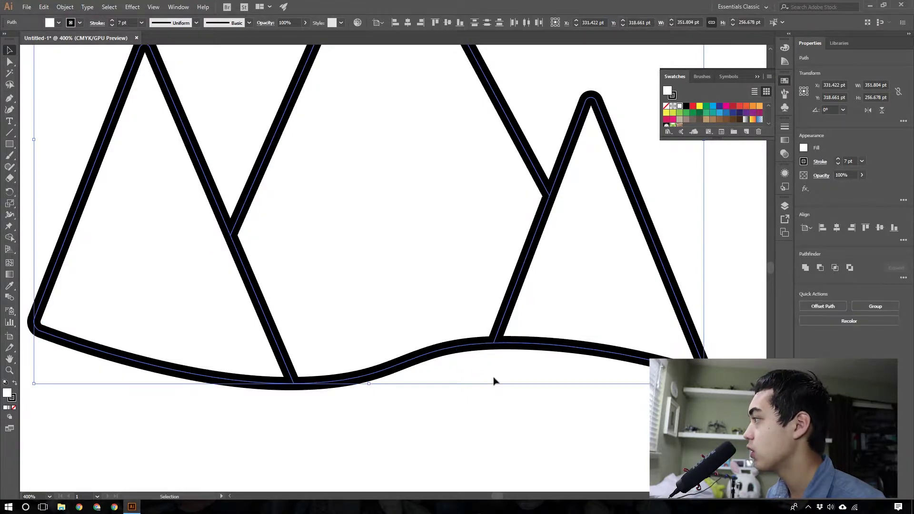
left_click(520, 417)
scroll(496, 381, "down", 3)
scroll(494, 319, "up", 2)
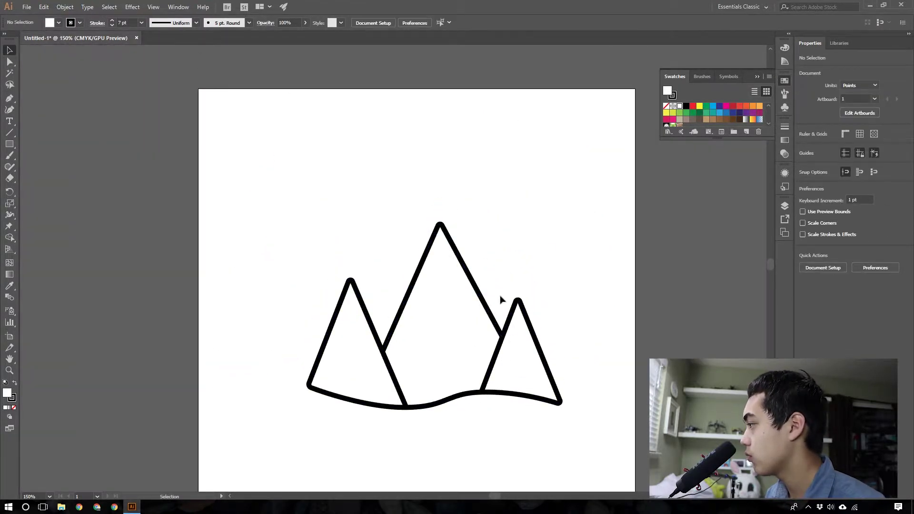
left_click(505, 320)
scroll(535, 333, "up", 2)
left_click(613, 310)
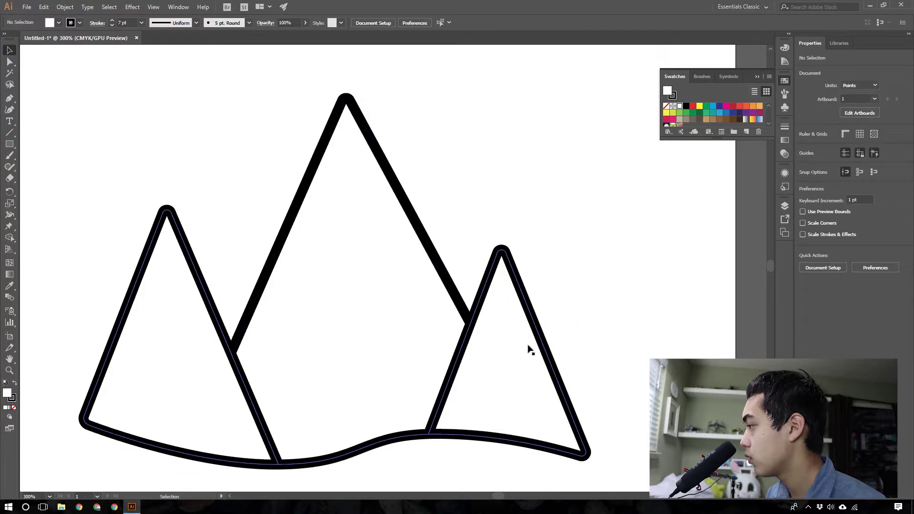
left_click(541, 339)
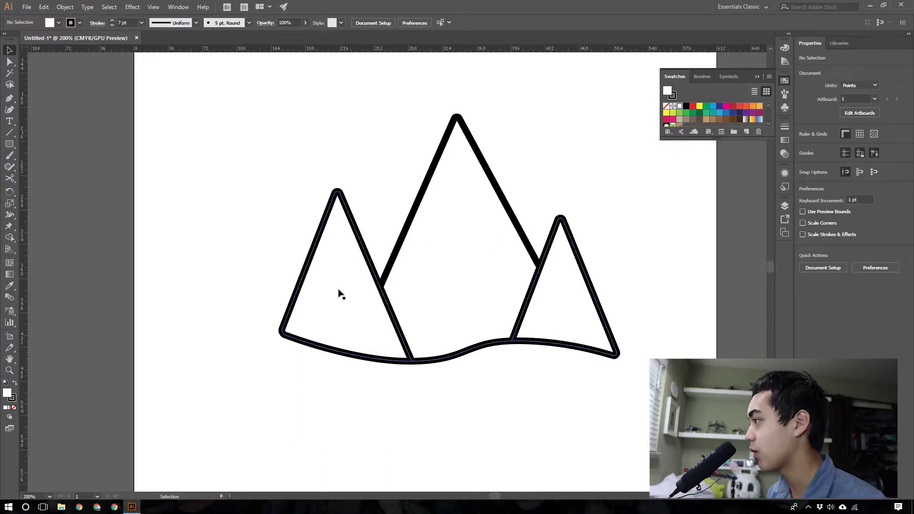
Draw a hexagon about 89 pt wide and 77 pt high above and left of the left mountain's peak.
scroll(339, 292, "up", 3)
left_click_drag(10, 144, 66, 183)
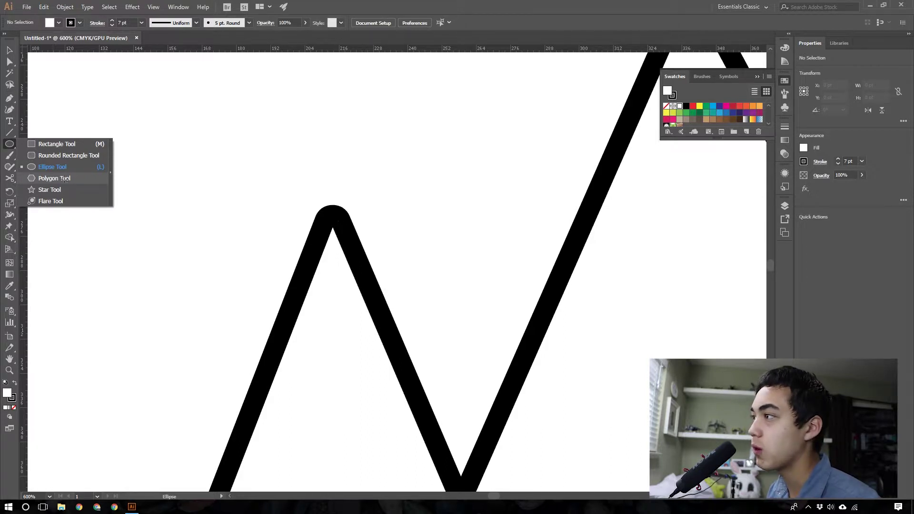
left_click_drag(78, 125, 179, 203)
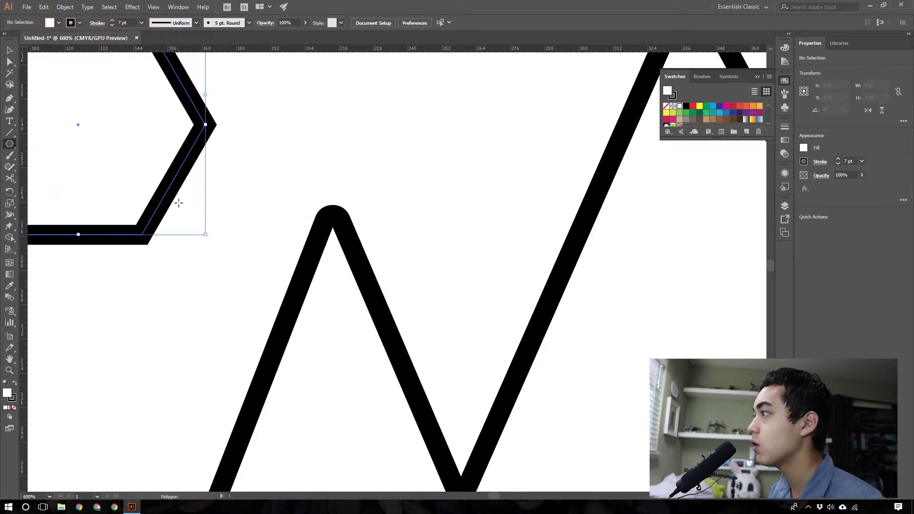
scroll(194, 224, "left", 5)
scroll(231, 185, "up", 5)
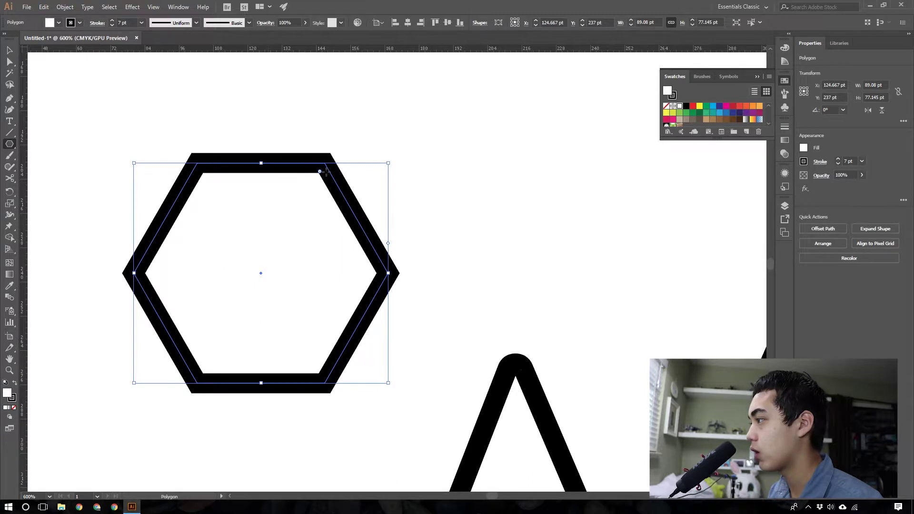
Reduce the hexagon to a triangle and give it a black fill with no stroke.
key("v")
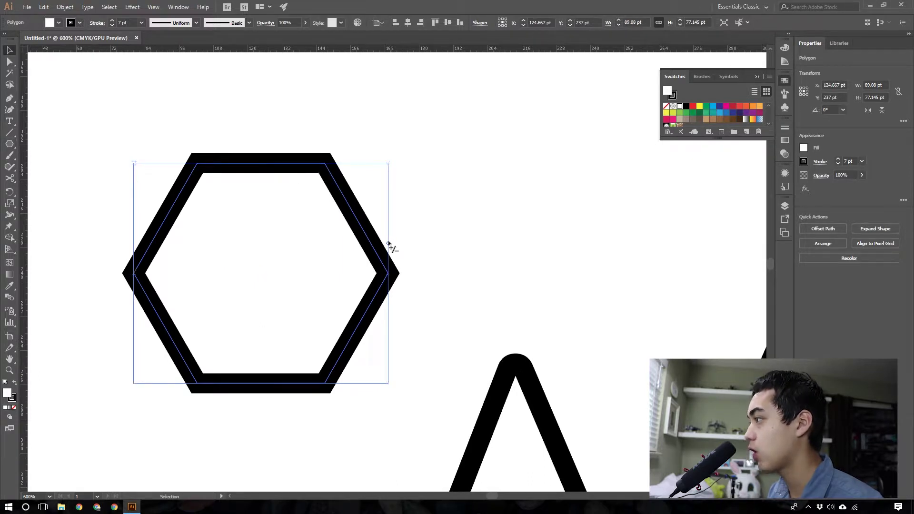
left_click_drag(389, 245, 367, 194)
key("shift+x")
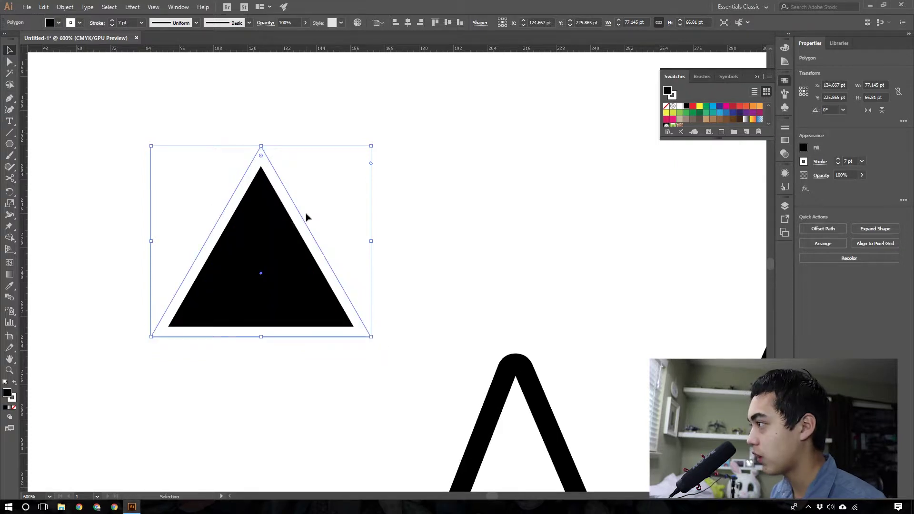
key("slash")
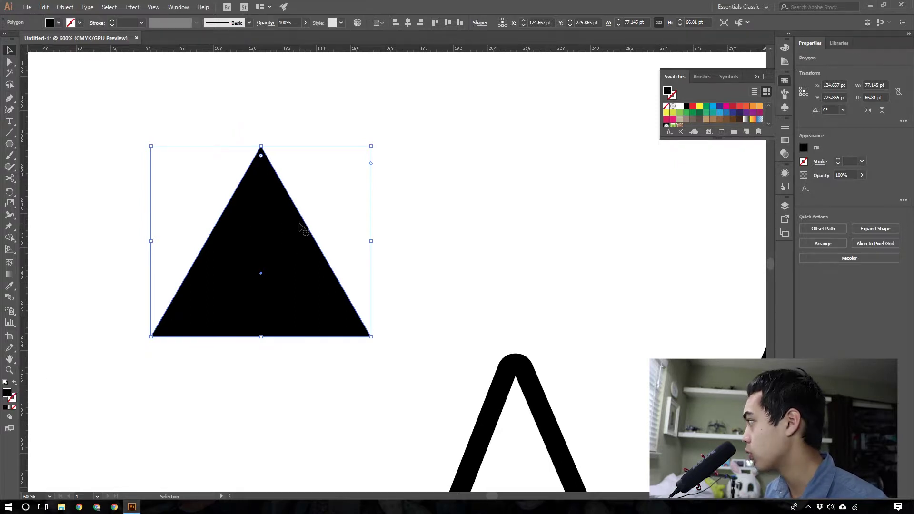
Move the black triangle inside the left mountain's peak and narrow it to about 61 pt wide.
left_click_drag(274, 211, 631, 260)
scroll(629, 271, "down", 3)
left_click_drag(616, 182, 527, 371)
left_click_drag(550, 259, 536, 262)
scroll(558, 390, "down", 2)
left_click_drag(626, 262, 580, 262)
left_click_drag(493, 254, 510, 241)
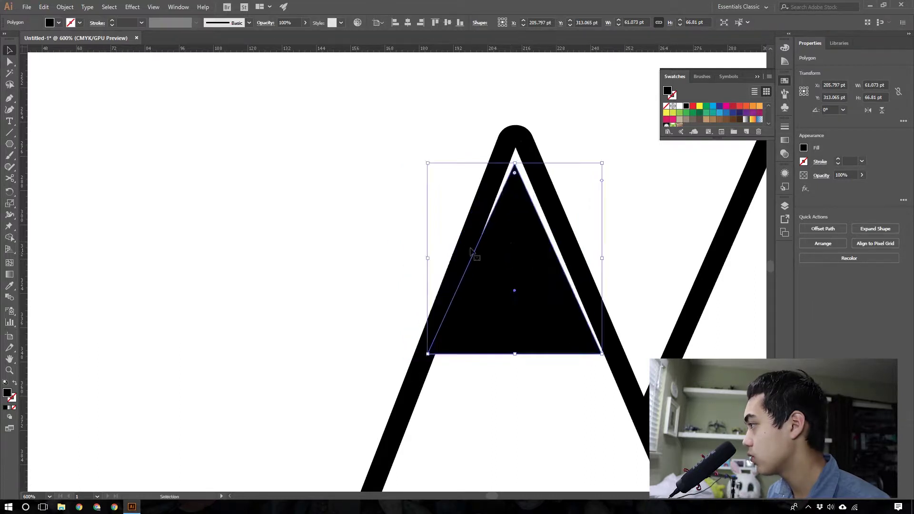
Resize the triangle to about 52 pt wide and centre it in the left peak with a white gap along both sides.
left_click_drag(427, 257, 438, 260)
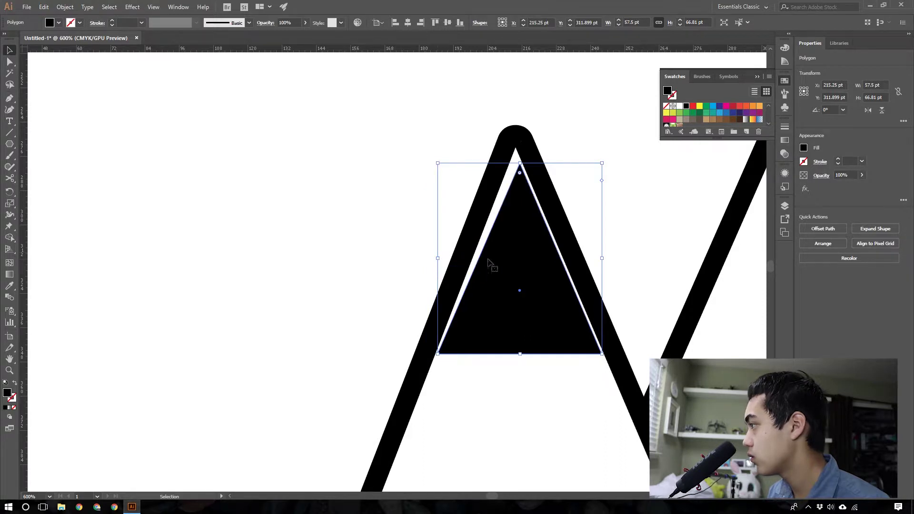
left_click_drag(440, 258, 461, 258)
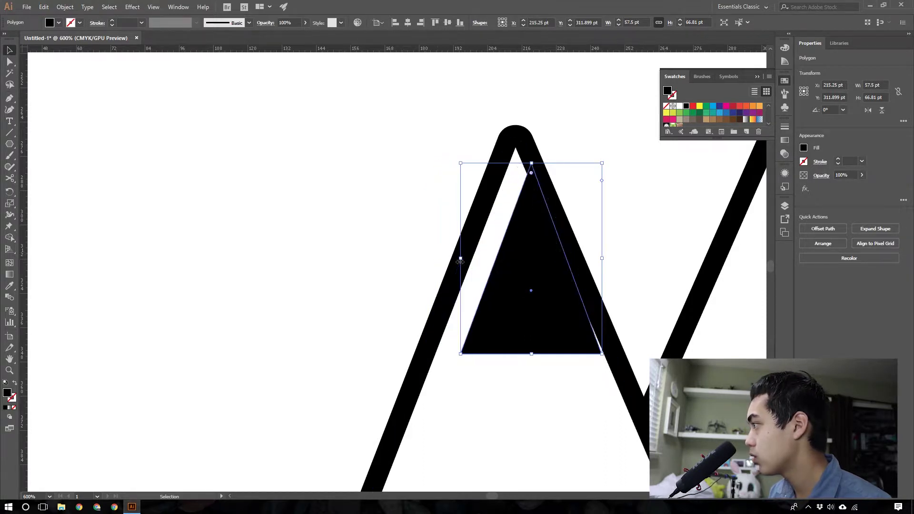
left_click_drag(531, 272, 515, 273)
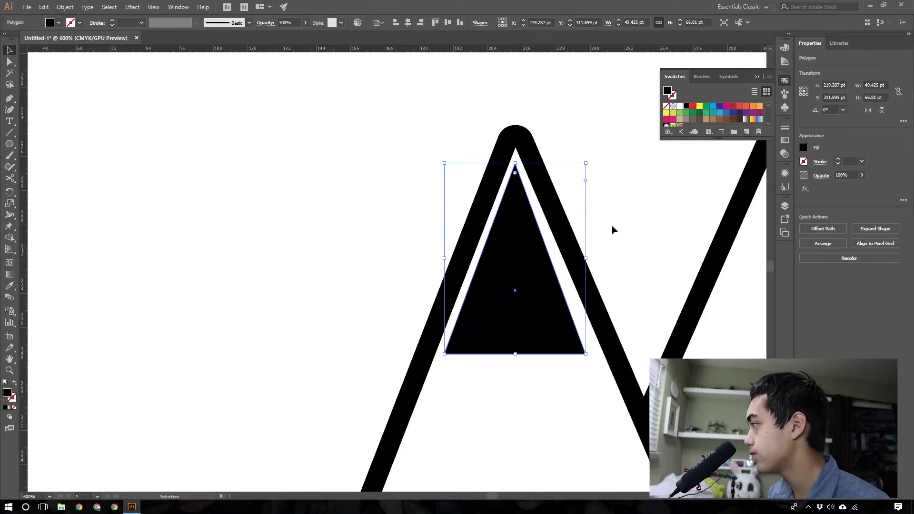
left_click(612, 230)
scroll(609, 320, "down", 3)
left_click(530, 221)
left_click_drag(585, 193, 591, 193)
left_click(625, 243)
scroll(578, 223, "right", 2)
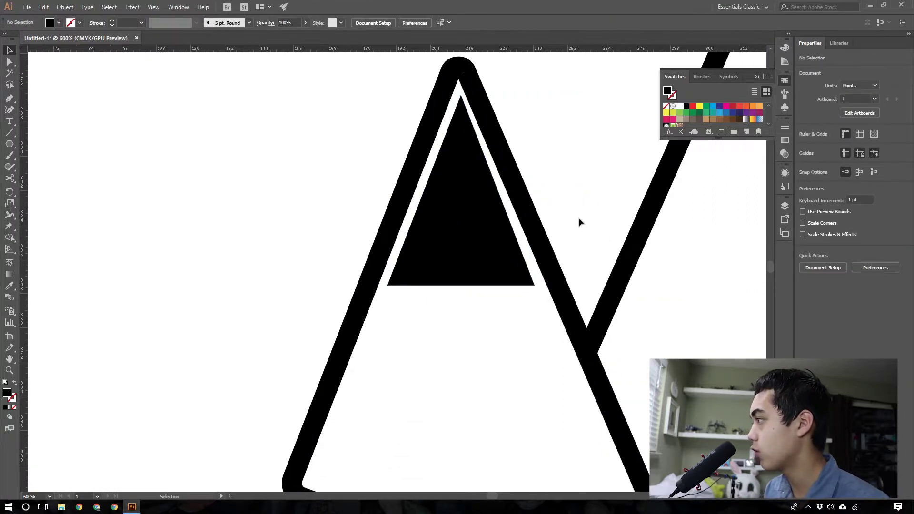
Draw a circle about 20 pt in diameter left of the left mountain and fill it white.
scroll(469, 245, "down", 7)
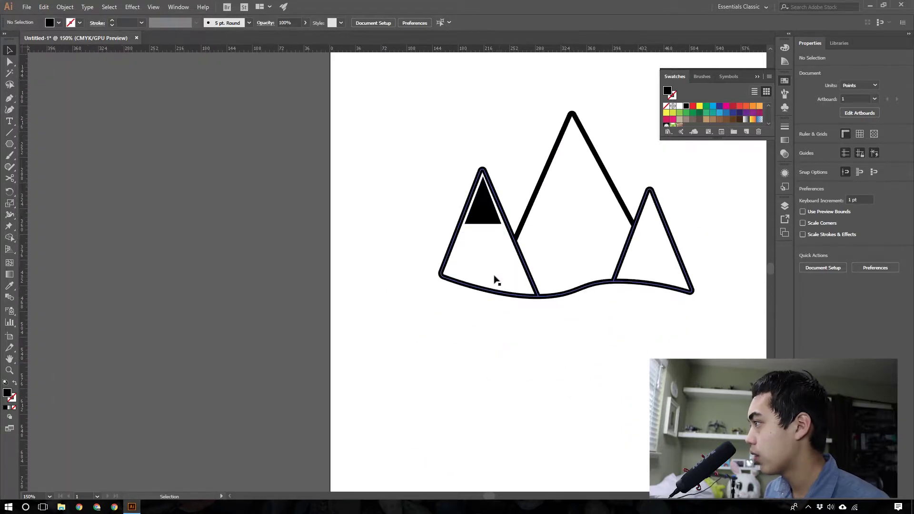
scroll(496, 281, "up", 8)
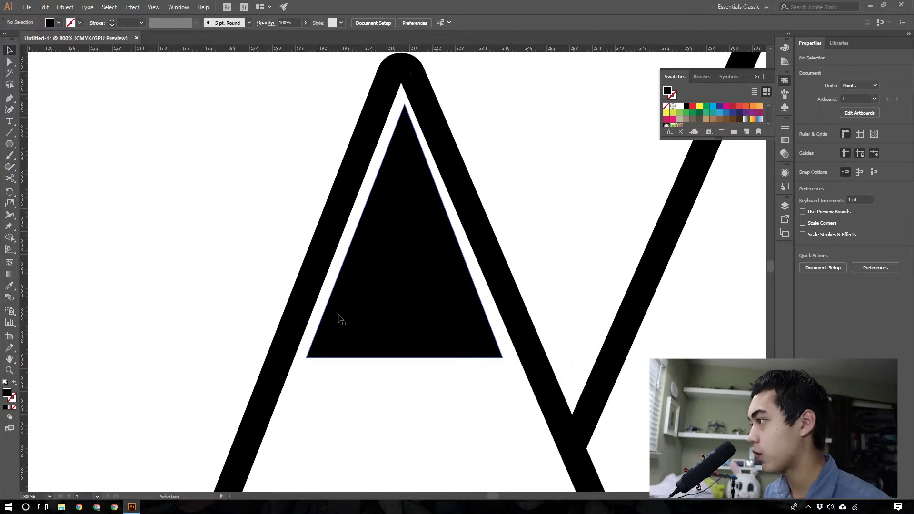
key("l")
left_click_drag(176, 211, 255, 289)
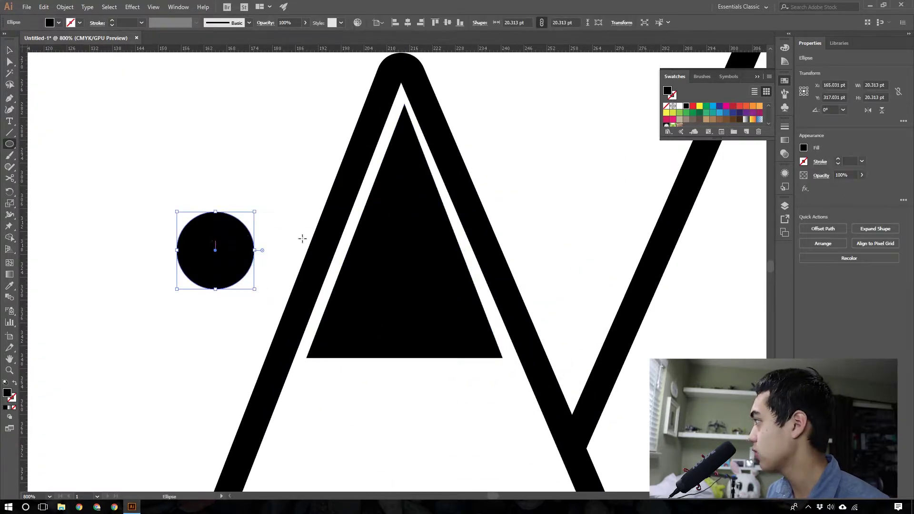
left_click(679, 106)
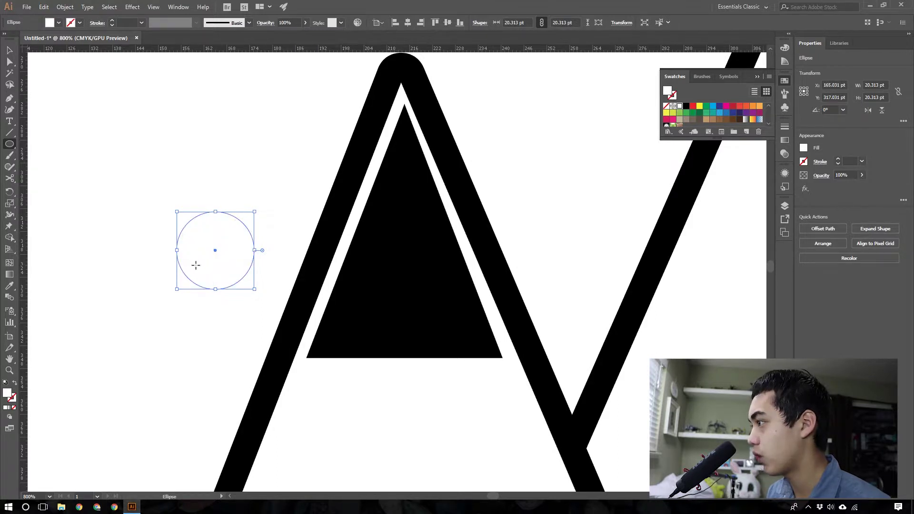
Place the white circle on the triangle's lower-left corner, centred on the base edge, and scale it down to about 10 pt.
key("v")
left_click_drag(234, 239, 353, 342)
key("ctrl+equal")
key("ctrl+equal")
left_click(464, 401)
scroll(465, 405, "down", 3)
left_click_drag(466, 407, 430, 395)
scroll(419, 406, "up", 2)
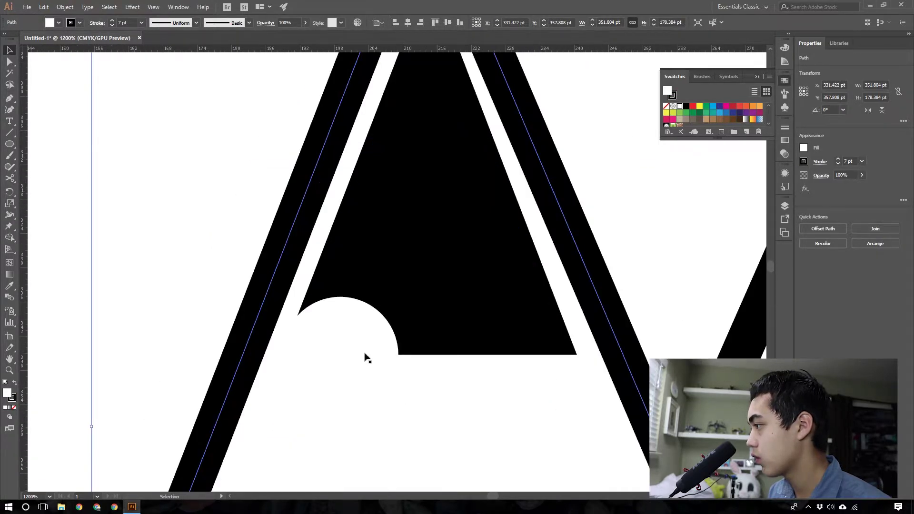
left_click(350, 333)
left_click_drag(349, 333, 367, 326)
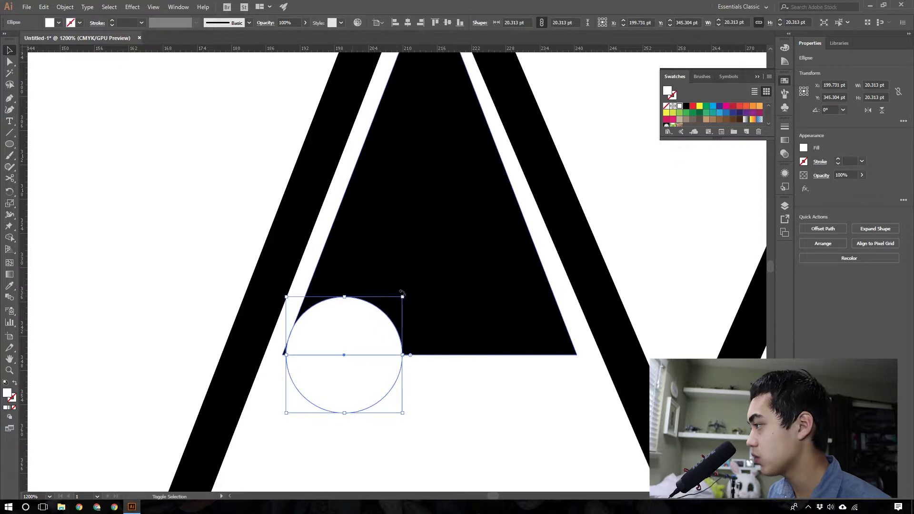
left_click_drag(403, 296, 379, 342)
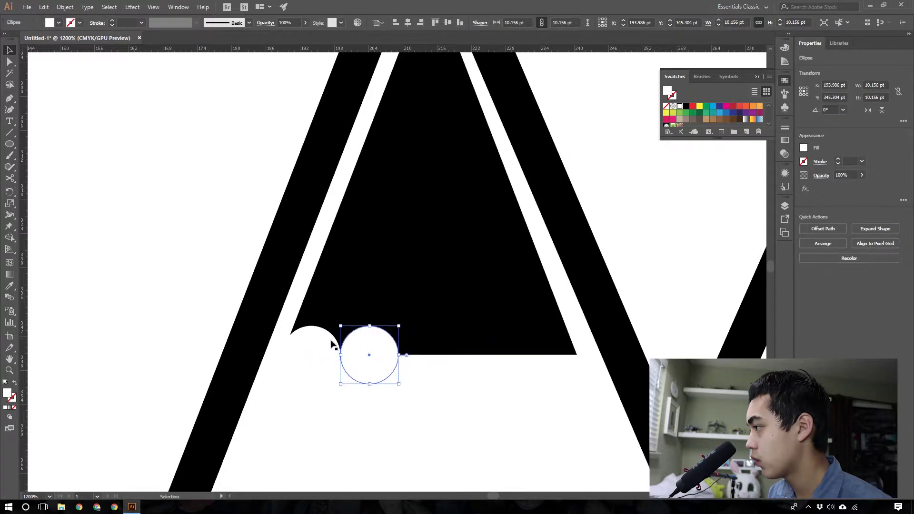
Duplicate the small white circle along the triangle's base to make a row of five touching circles.
left_click(317, 347)
left_click_drag(312, 347, 542, 350)
left_click(547, 383)
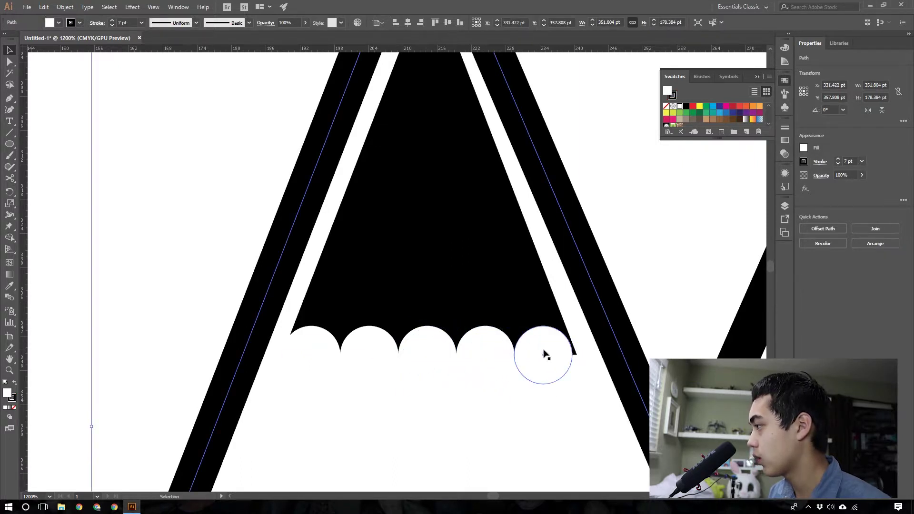
left_click(546, 356)
Delete the first, third and fifth white circles from the row, keeping the second and fourth.
left_click(364, 350)
left_click(321, 349)
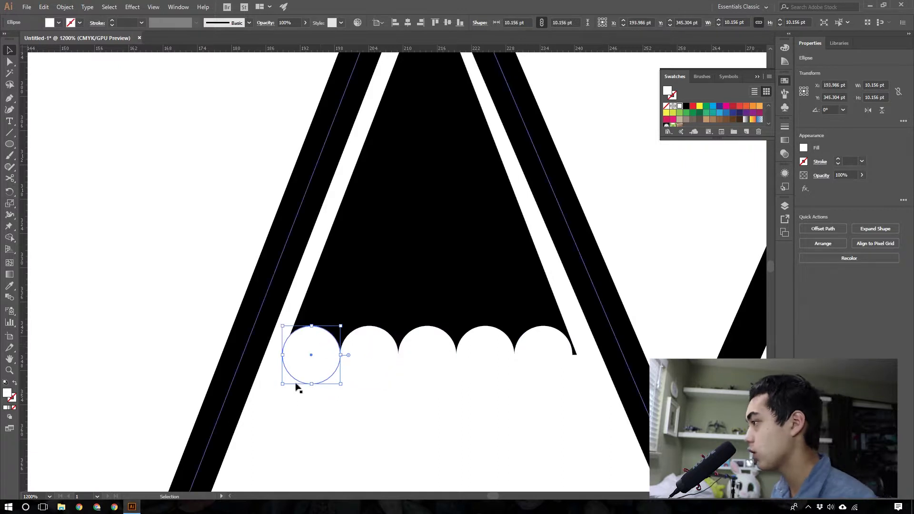
key("Delete")
left_click(429, 351)
key("Delete")
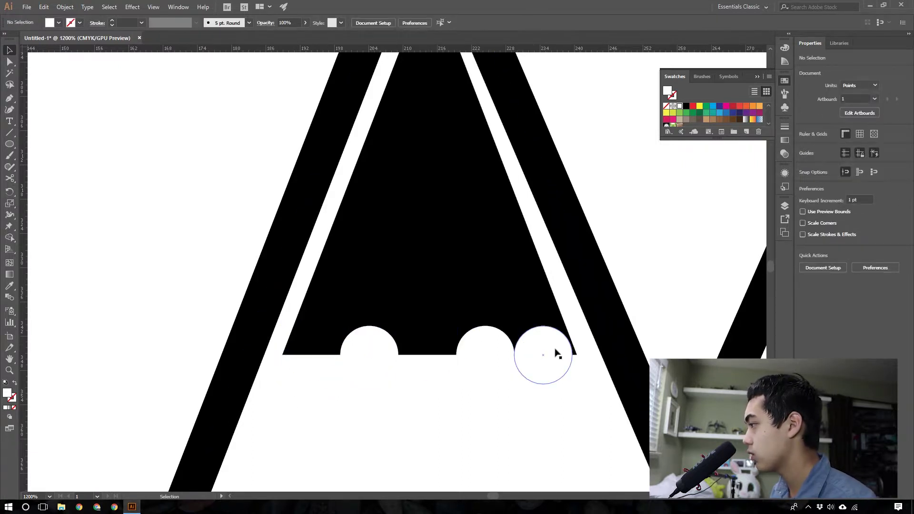
left_click_drag(556, 352, 561, 353)
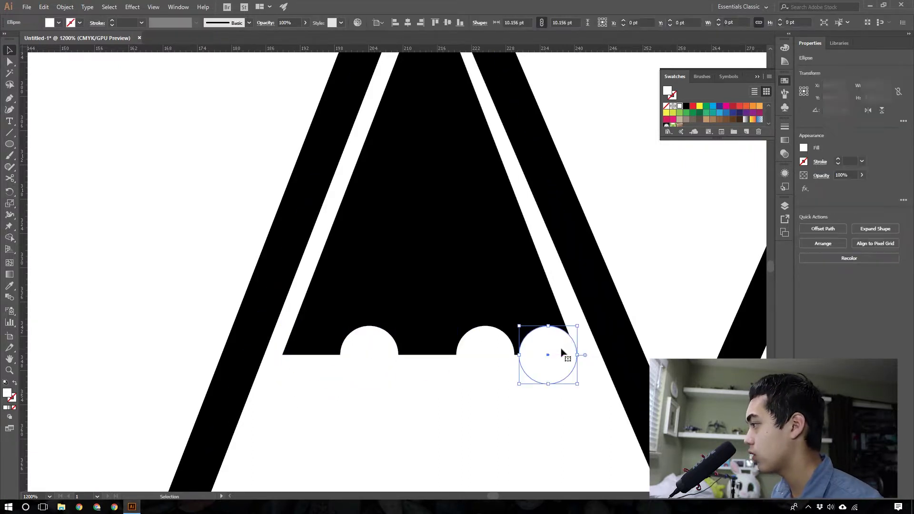
left_click(563, 420)
scroll(450, 354, "up", 2)
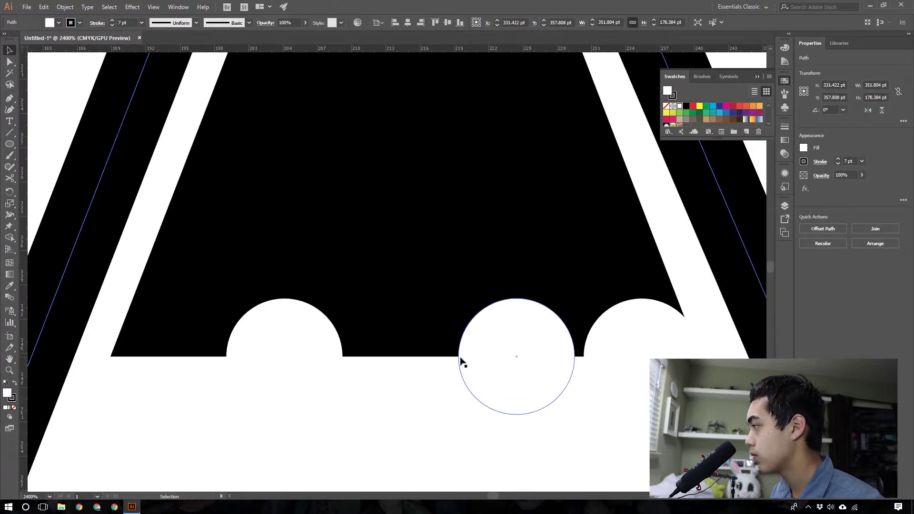
left_click(644, 349)
key("Delete")
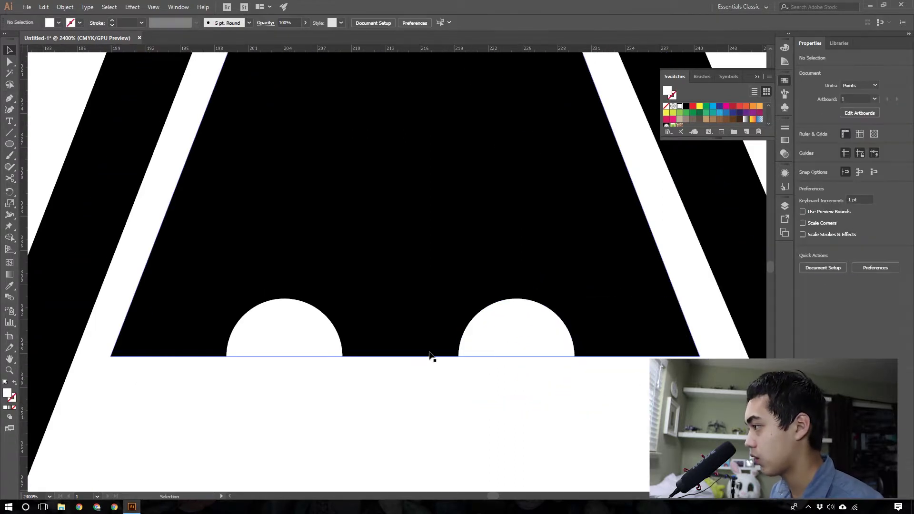
Duplicate a white circle into the gap between the two remaining ones and fill the copy black.
left_click_drag(305, 336, 420, 336)
left_click(692, 106)
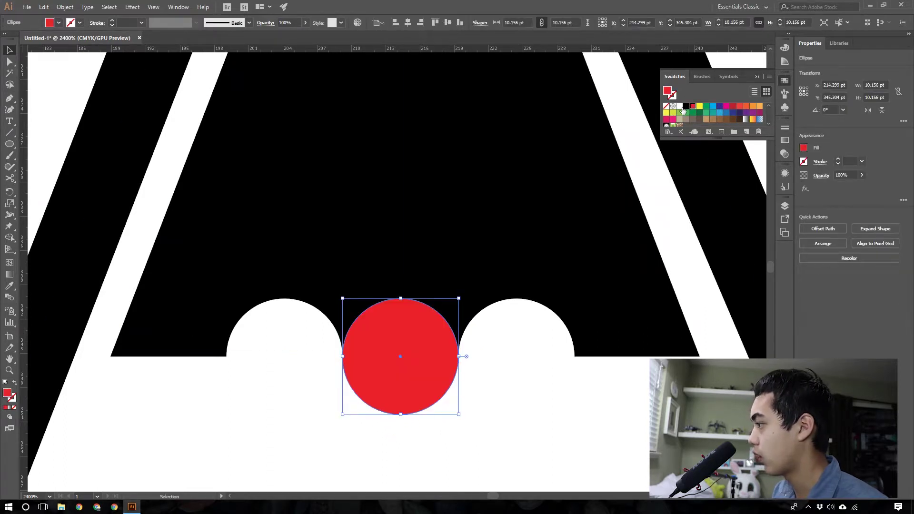
left_click(685, 108)
Duplicate the black circle to the triangle's lower-right corner and widen it to about 11 pt to reach the corner.
left_click_drag(395, 342, 648, 342)
left_click_drag(699, 356, 700, 357)
left_click(543, 387)
scroll(543, 386, "down", 1)
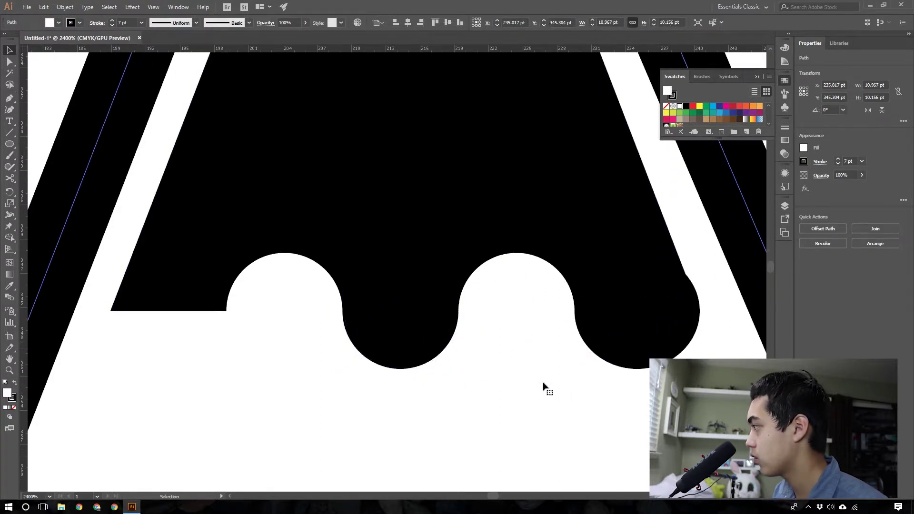
left_click(608, 313)
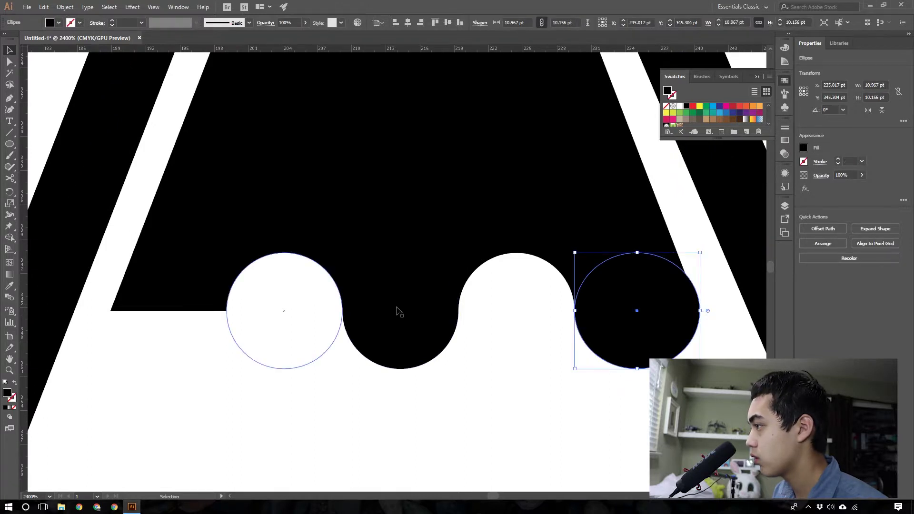
Duplicate the middle black circle to the triangle's lower-left corner, touching the first white circle.
left_click_drag(411, 333, 186, 327)
left_click(251, 384)
left_click(200, 347)
Cut the lower-left black circle at its two side anchors with Scissors and delete its upper half.
scroll(235, 337, "left", 2)
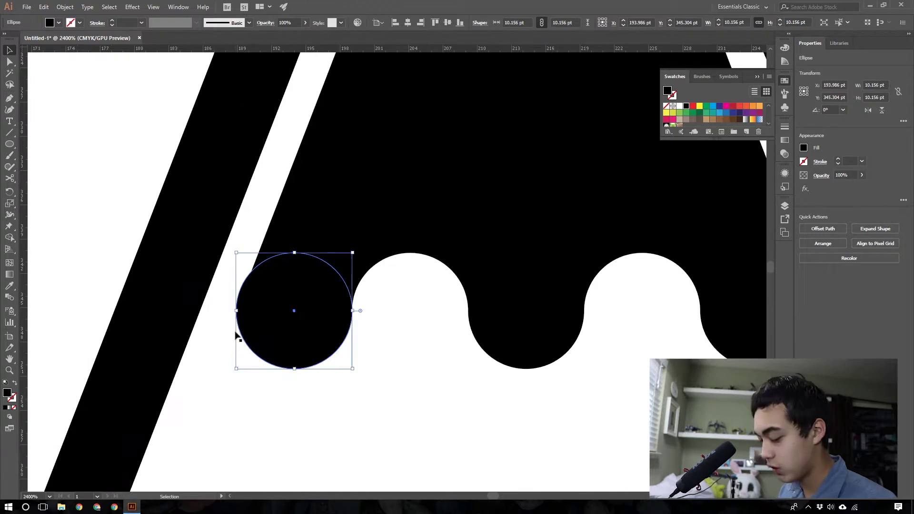
scroll(258, 328, "up", 2)
key("c")
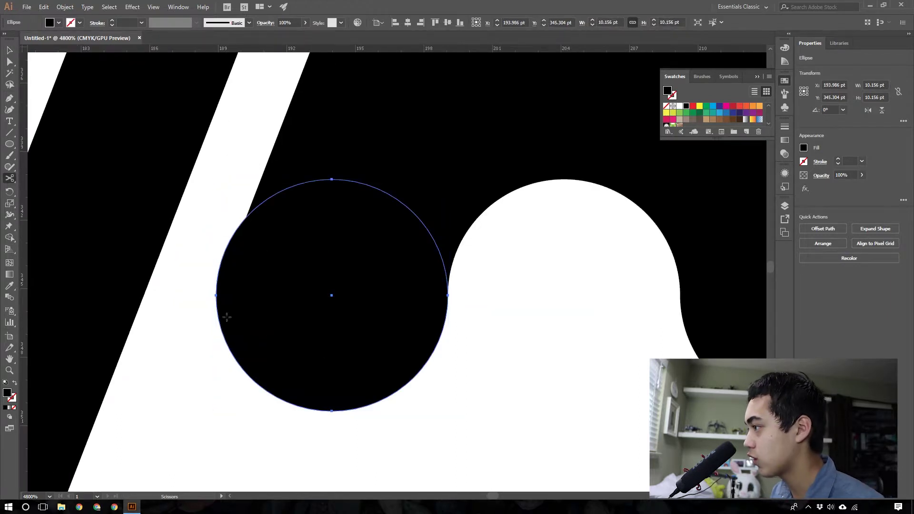
left_click(215, 295)
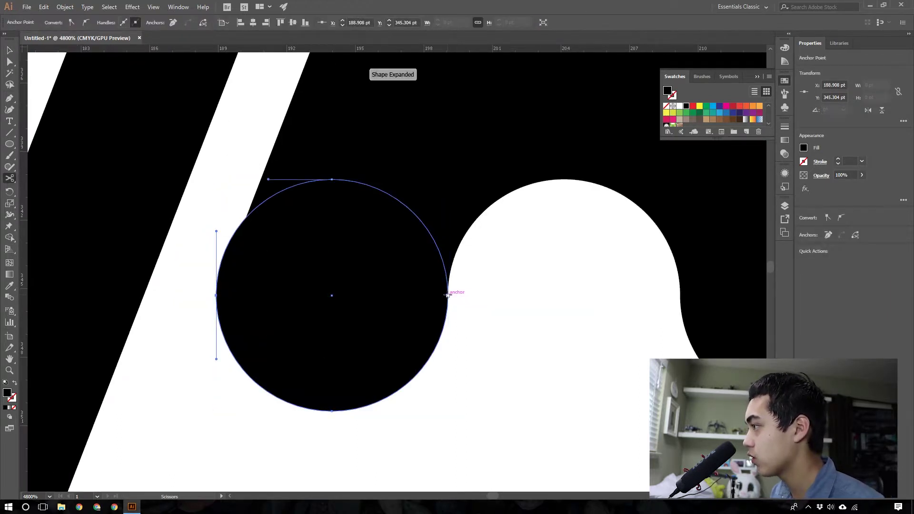
left_click(448, 296)
key("v")
left_click(370, 257)
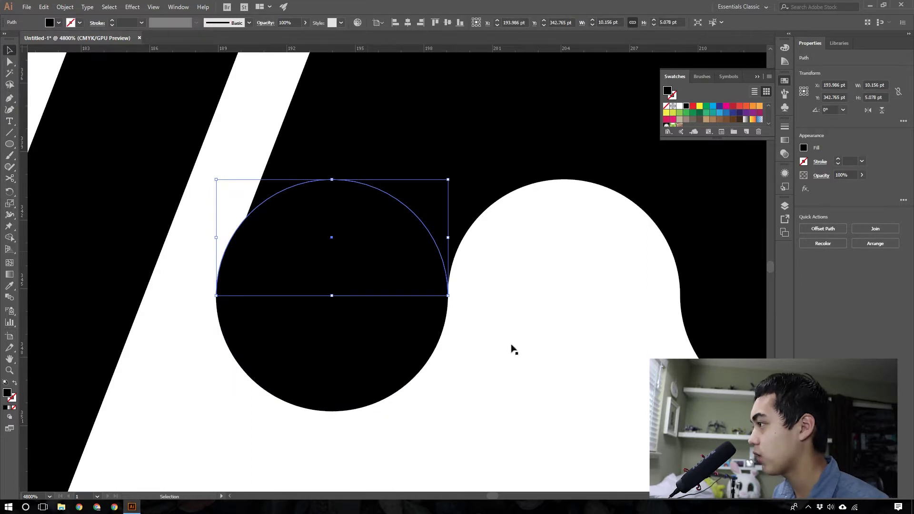
key("Delete")
Cut the lower-right black circle at its two side anchors with Scissors and delete its upper half.
scroll(486, 336, "down", 1)
scroll(460, 323, "right", 1)
scroll(462, 323, "down", 4)
scroll(462, 325, "right", 6)
scroll(488, 308, "up", 1)
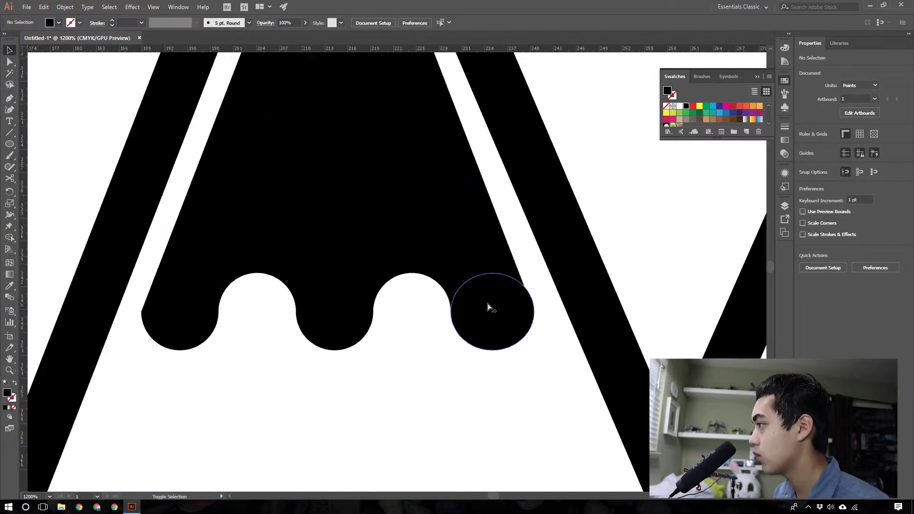
scroll(490, 307, "up", 6)
left_click(493, 261)
key("c")
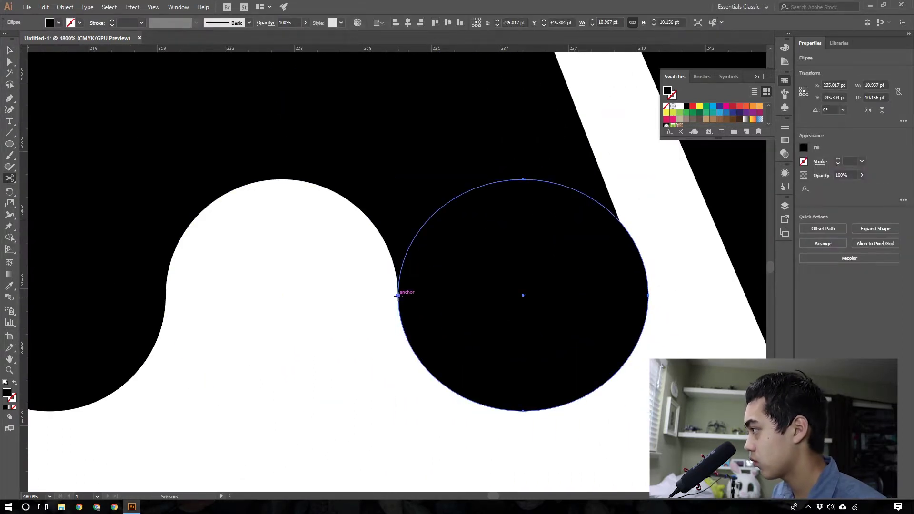
left_click(398, 295)
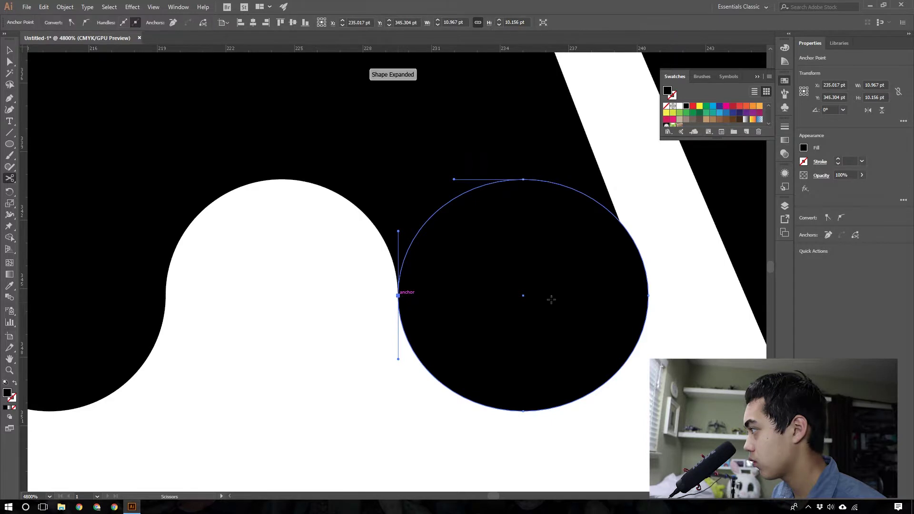
left_click(649, 295)
key("v")
left_click(576, 266)
key("Delete")
left_click(572, 348)
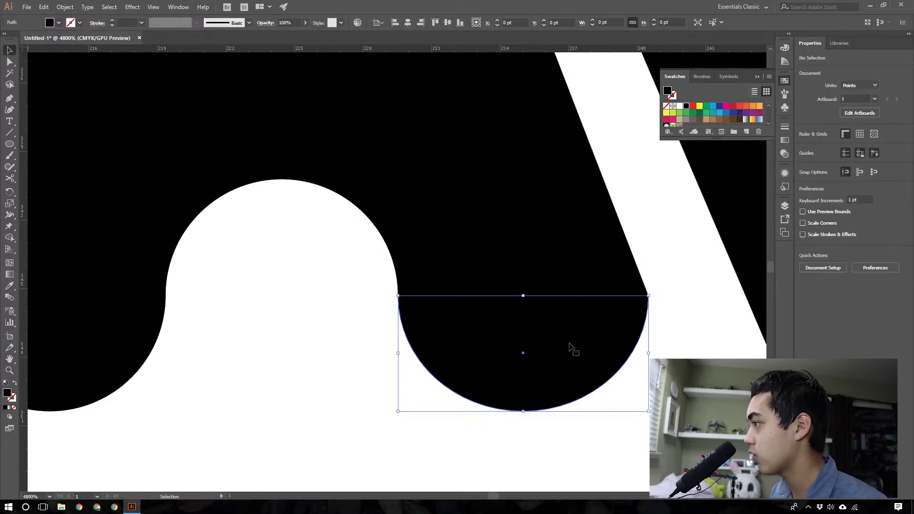
left_click(681, 420)
Select the left peak's black triangle together with all circles and half circles along its base and group them.
scroll(686, 423, "down", 7)
scroll(679, 422, "up", 2)
scroll(428, 411, "down", 1)
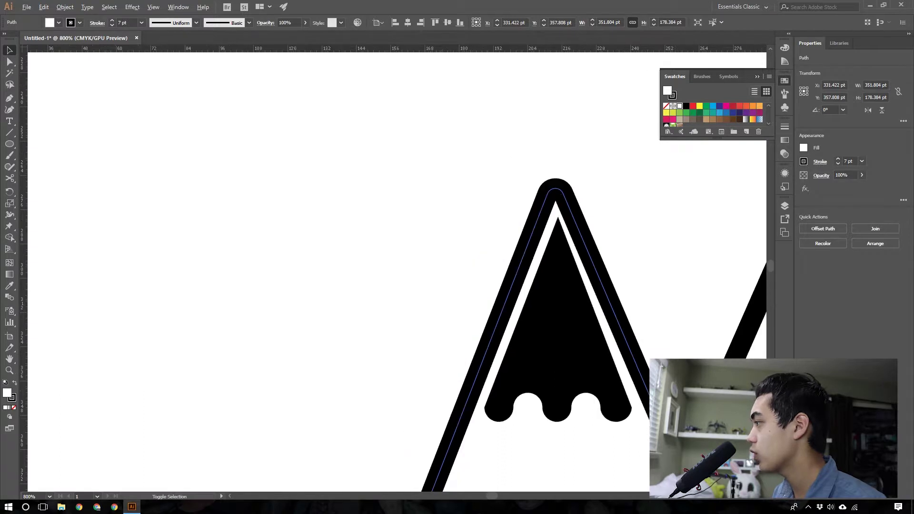
scroll(332, 246, "down", 5)
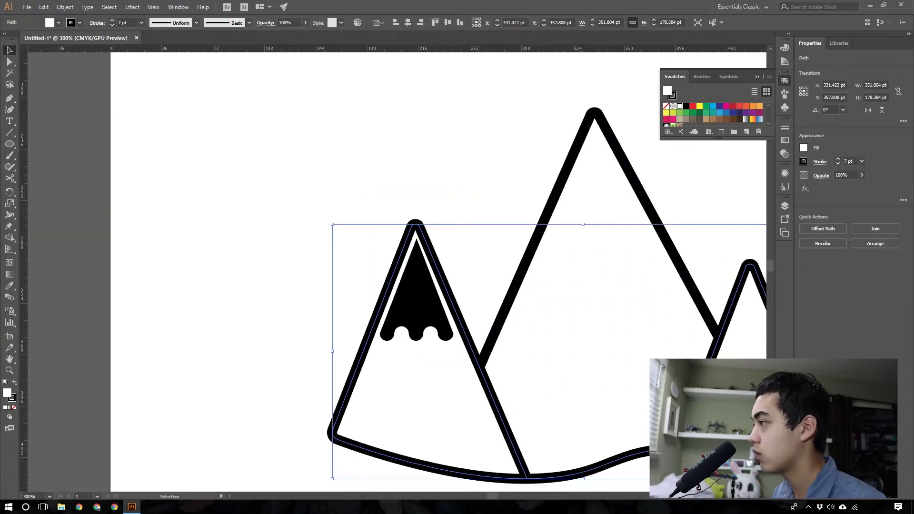
scroll(315, 304, "down", 1)
scroll(315, 304, "up", 5)
left_click(313, 335)
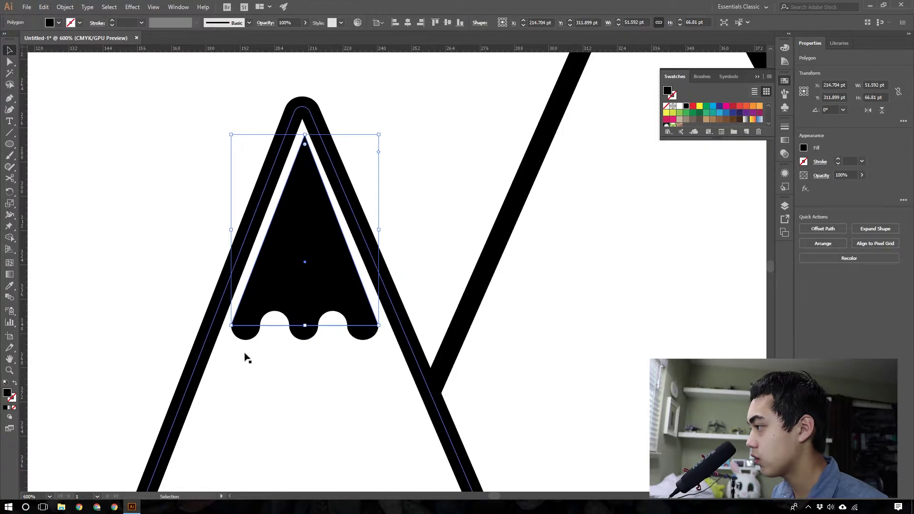
left_click_drag(244, 355, 345, 302)
key("ctrl+z")
left_click(309, 256)
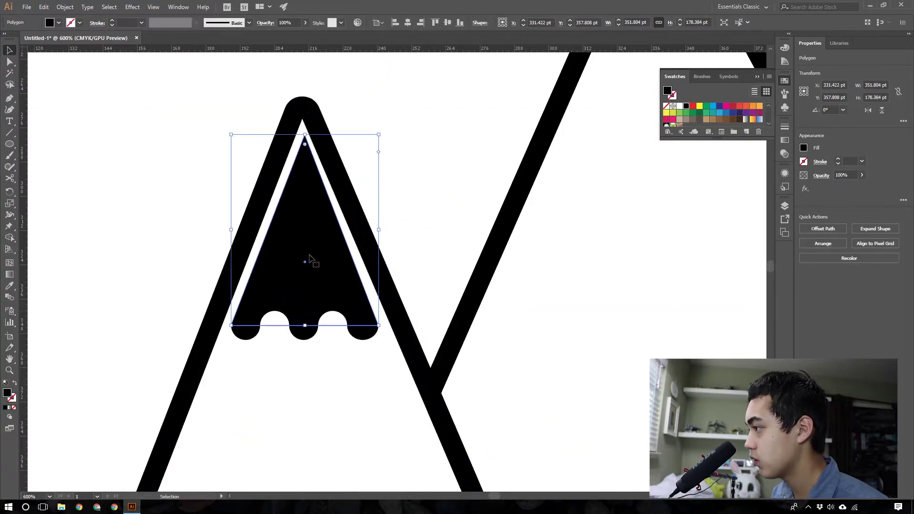
left_click(254, 332, "shift")
left_click(275, 325, "shift")
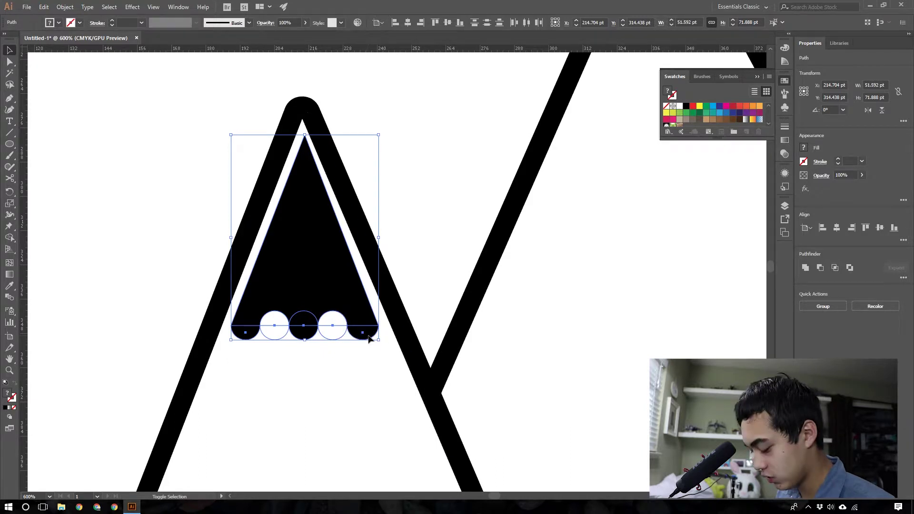
key("ctrl+g")
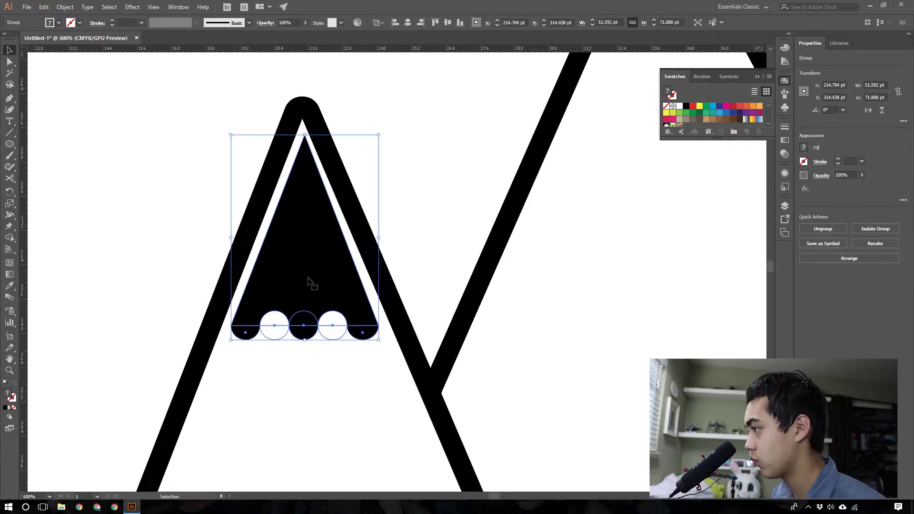
Shrink the left peak's snowcap group to about 42 by 59 pt and duplicate it inside the right peak.
left_click_drag(305, 340, 312, 305)
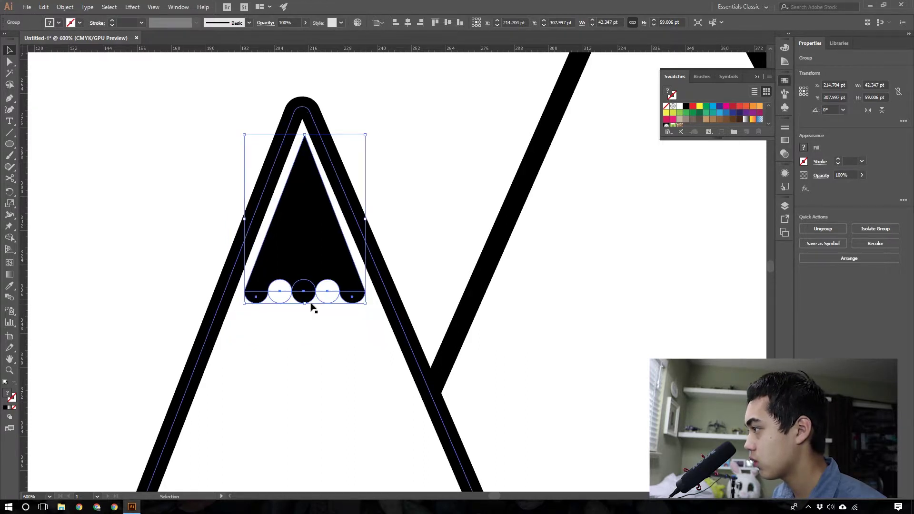
left_click(405, 246)
scroll(422, 363, "down", 2)
left_click_drag(289, 309, 631, 346)
scroll(639, 345, "up", 4)
scroll(705, 323, "down", 2)
scroll(706, 323, "right", 1)
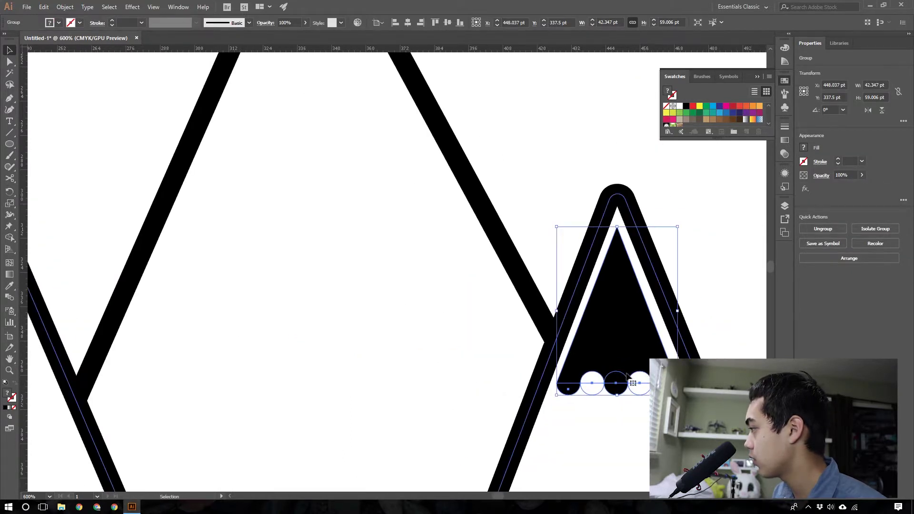
Shrink the right peak's snowcap copy in height and width and centre it beneath the peak's tip with an even white gap.
left_click_drag(618, 395, 618, 375)
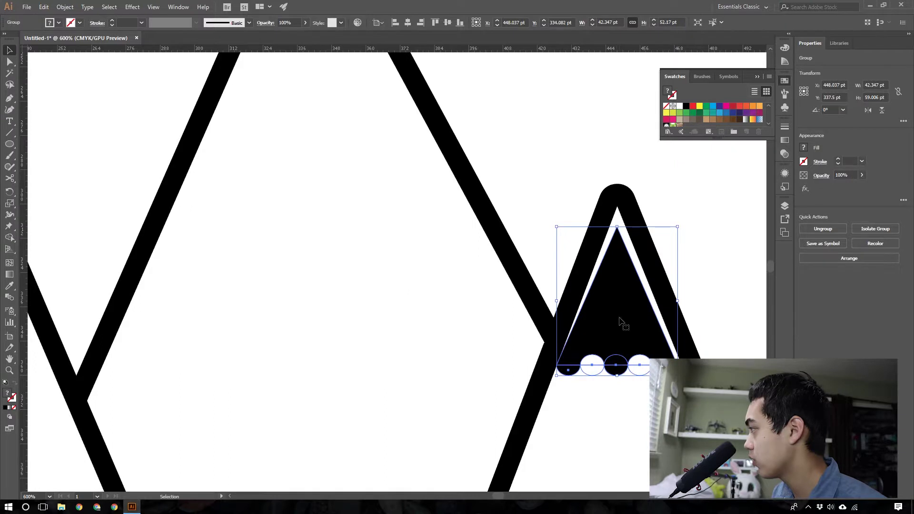
left_click_drag(620, 321, 623, 319)
left_click_drag(682, 300, 669, 300)
left_click(708, 280)
left_click(624, 308)
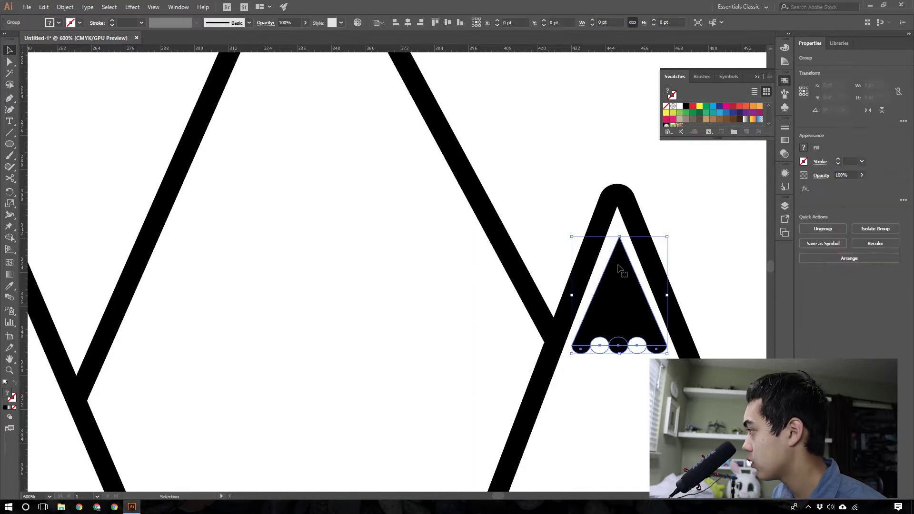
left_click_drag(621, 236, 620, 225)
left_click_drag(622, 260, 618, 256)
left_click(705, 247)
Duplicate the left peak's snowcap group into the middle peak, just beneath its tip.
scroll(657, 388, "down", 2)
scroll(645, 393, "down", 3)
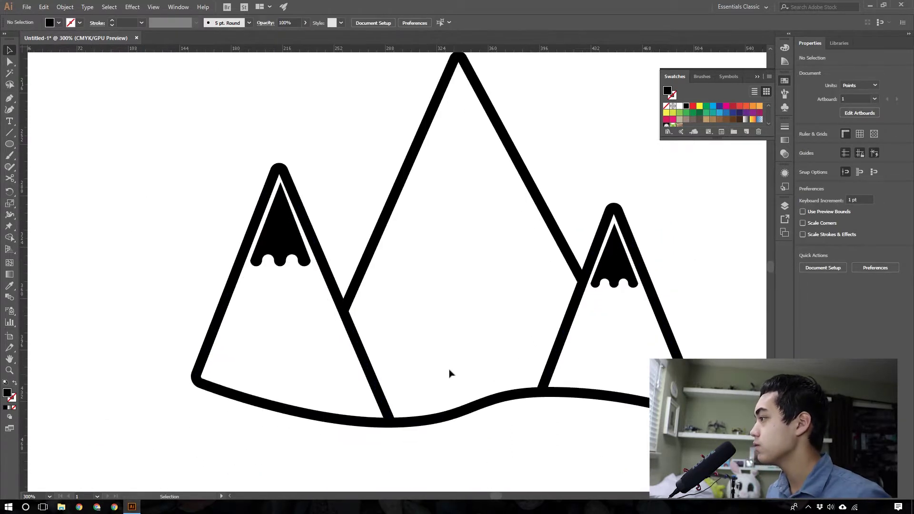
scroll(450, 374, "left", 3)
scroll(443, 379, "up", 4)
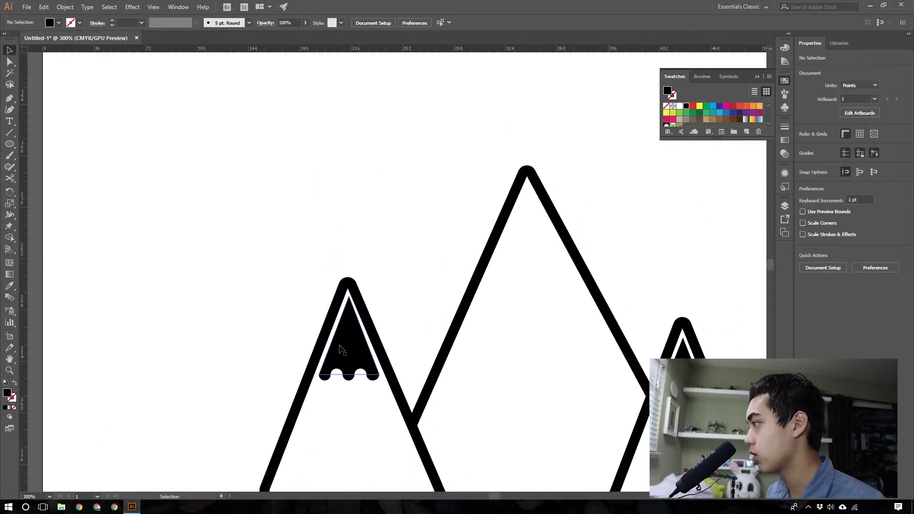
left_click_drag(340, 350, 532, 242)
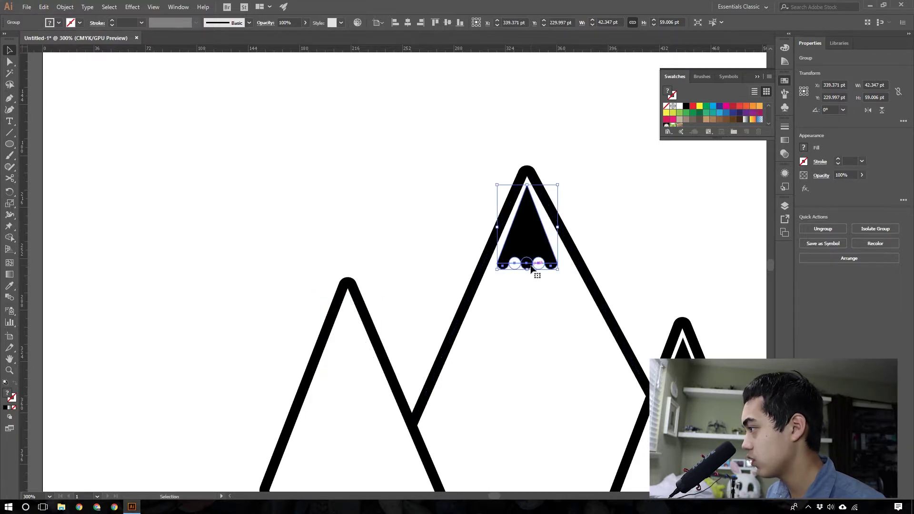
key("ctrl+z")
left_click_drag(345, 339, 522, 228)
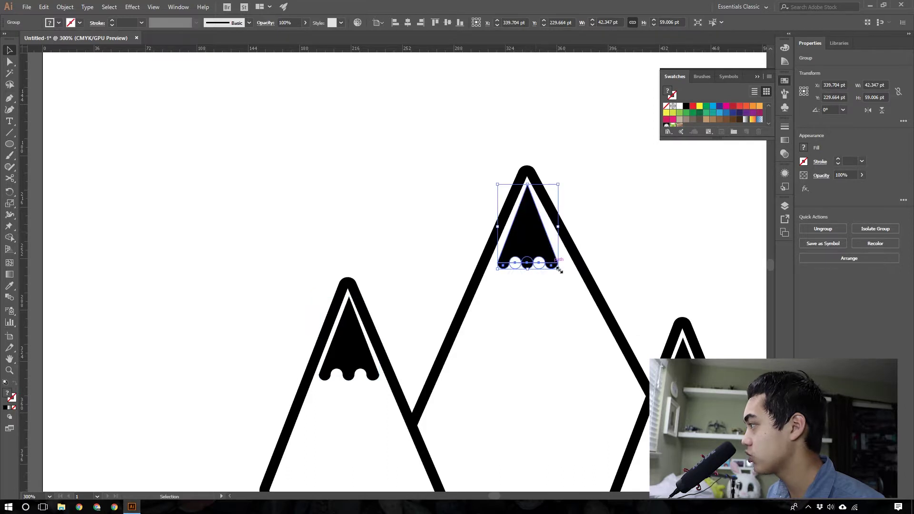
Enlarge the middle peak's snowcap to about 58 by 68 pt and centre it between the peak's outlines.
mouse_move(560, 270)
left_mouse_down()
mouse_move(592, 282)
mouse_move(572, 282)
left_mouse_up()
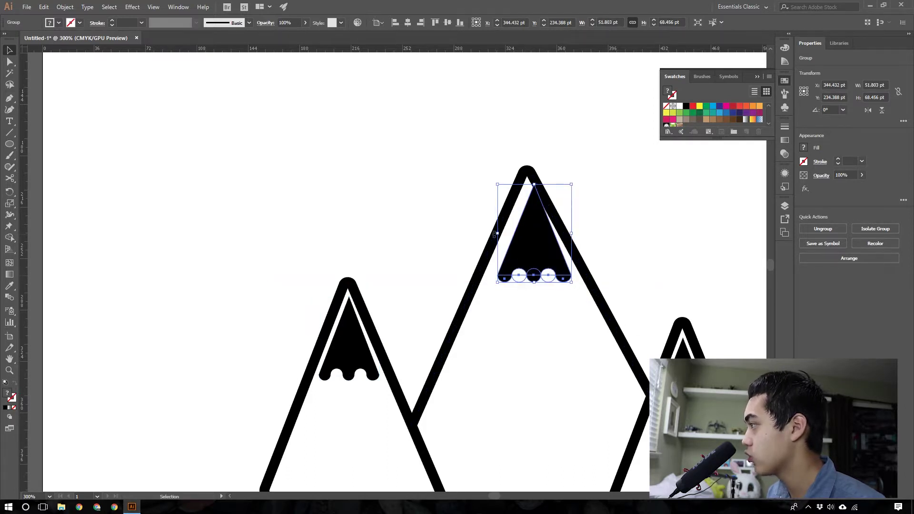
left_click_drag(494, 233, 489, 234)
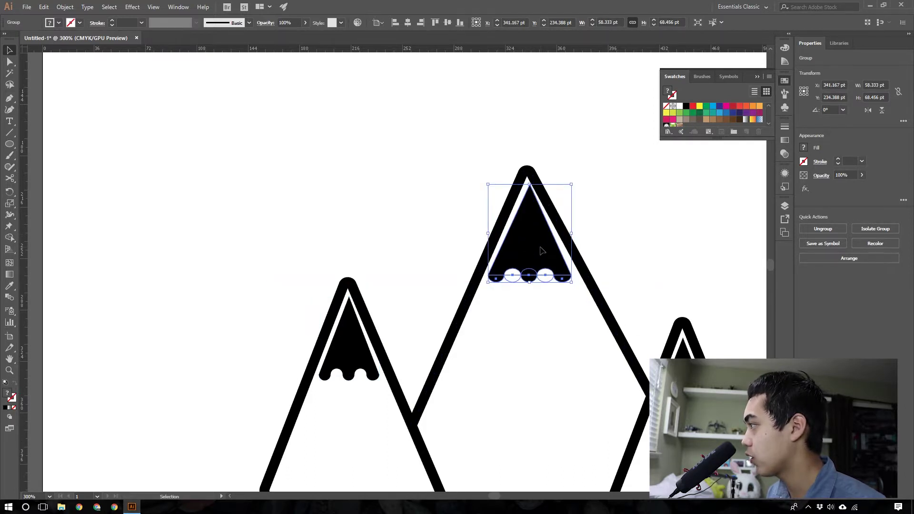
left_click_drag(541, 250, 571, 255)
left_click(626, 244)
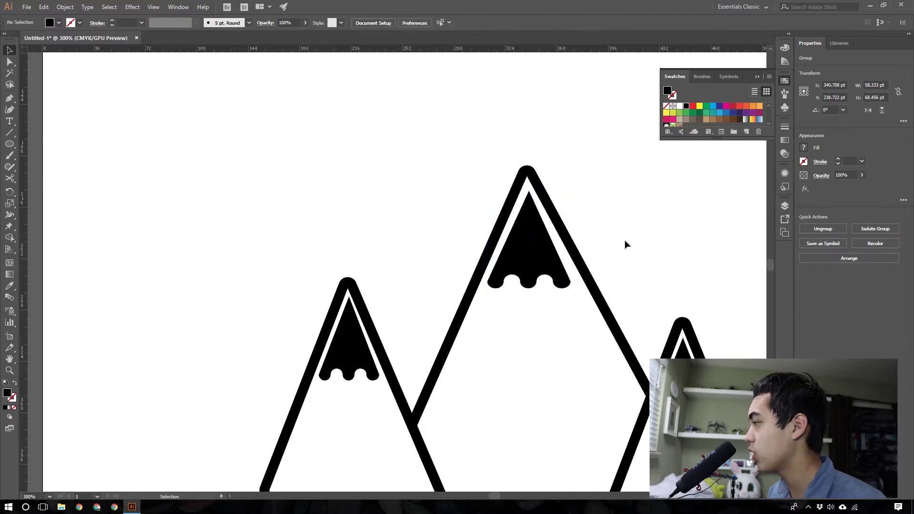
Examine the three mountains and their snowcaps up close and on the whole artboard.
scroll(590, 374, "down", 2)
scroll(588, 373, "right", 7)
scroll(588, 374, "down", 5)
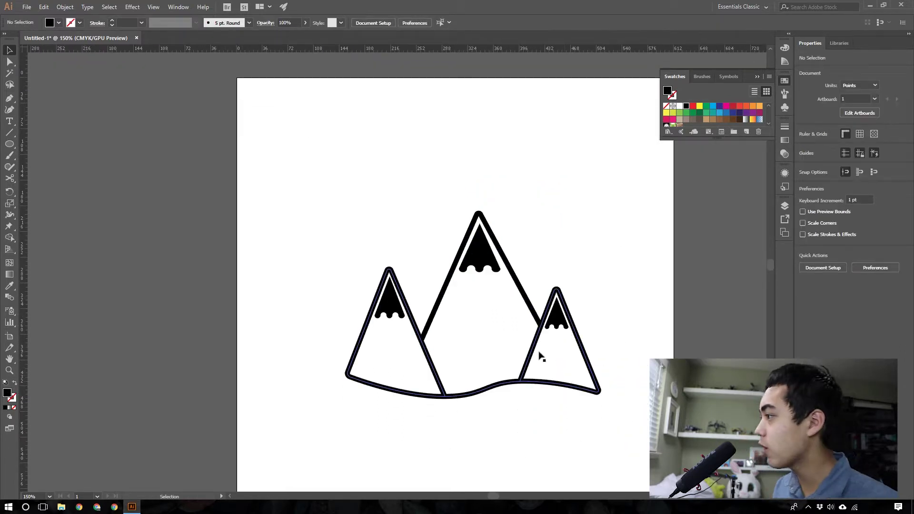
left_click_drag(525, 240, 499, 199)
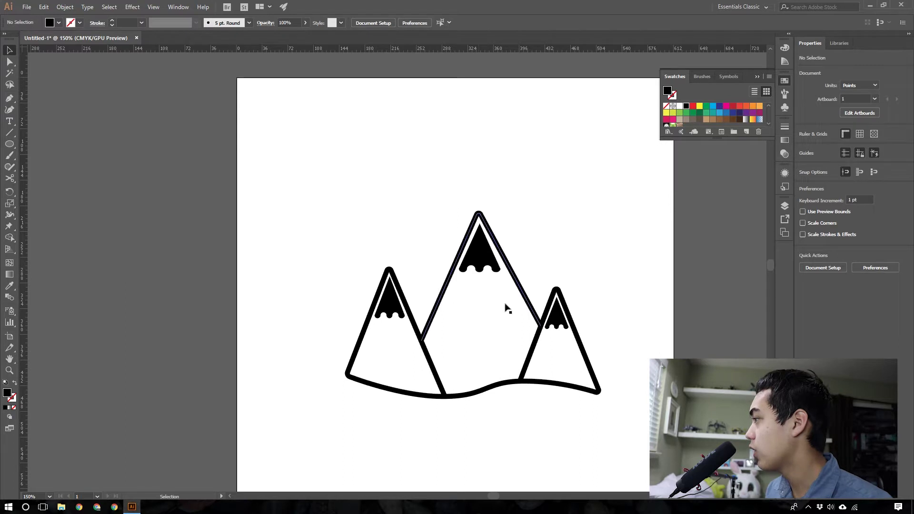
key("ctrl+plus")
scroll(538, 281, "down", 2)
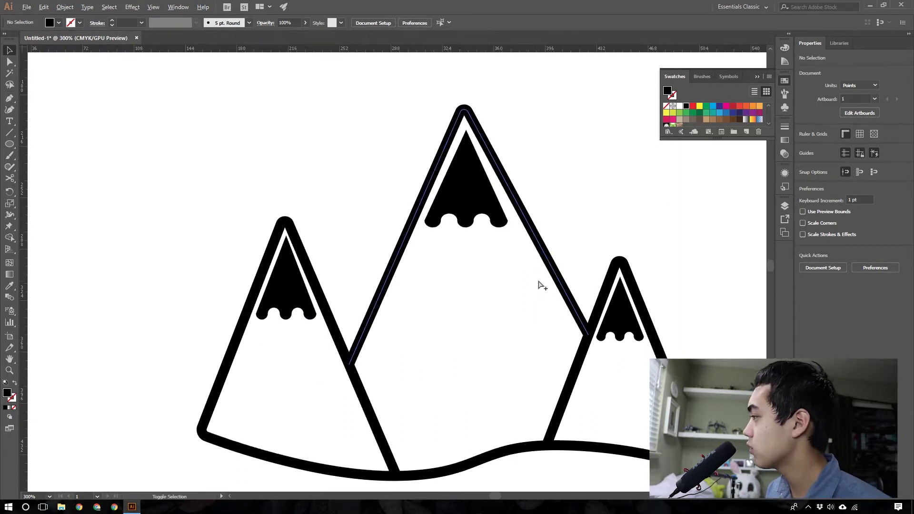
scroll(539, 285, "down", 2)
left_click_drag(535, 288, 570, 300)
mouse_move(437, 208)
left_mouse_down()
mouse_move(726, 449)
mouse_move(517, 276)
left_mouse_up()
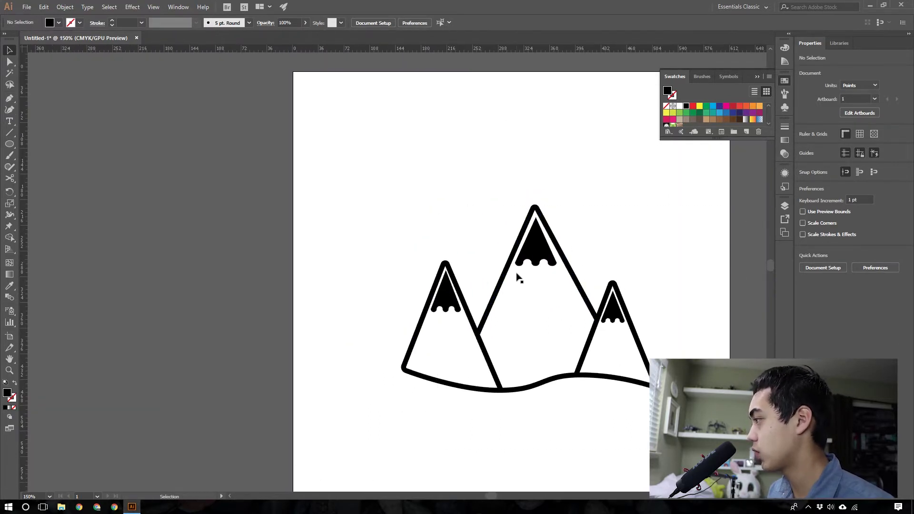
Select the three-mountain outline path, try a green fill on it, and set its fill to None.
left_click(509, 285)
left_click(514, 312)
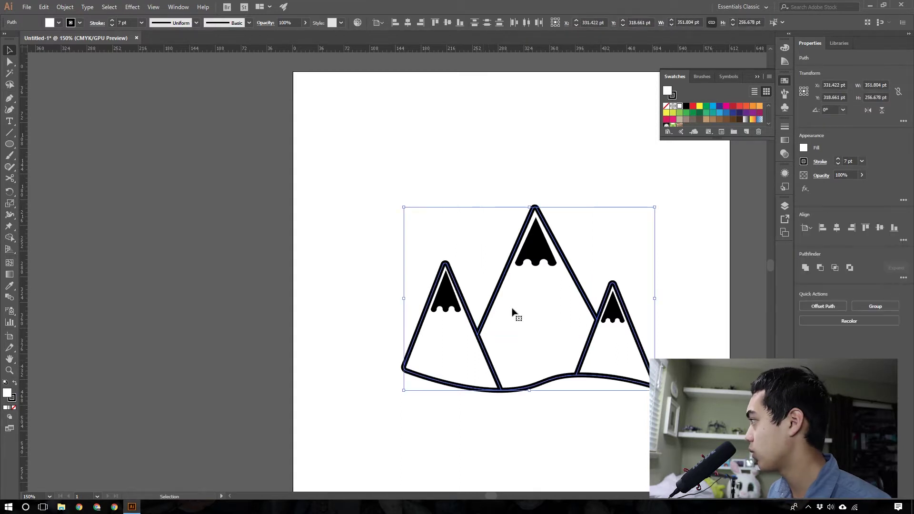
left_click(693, 113)
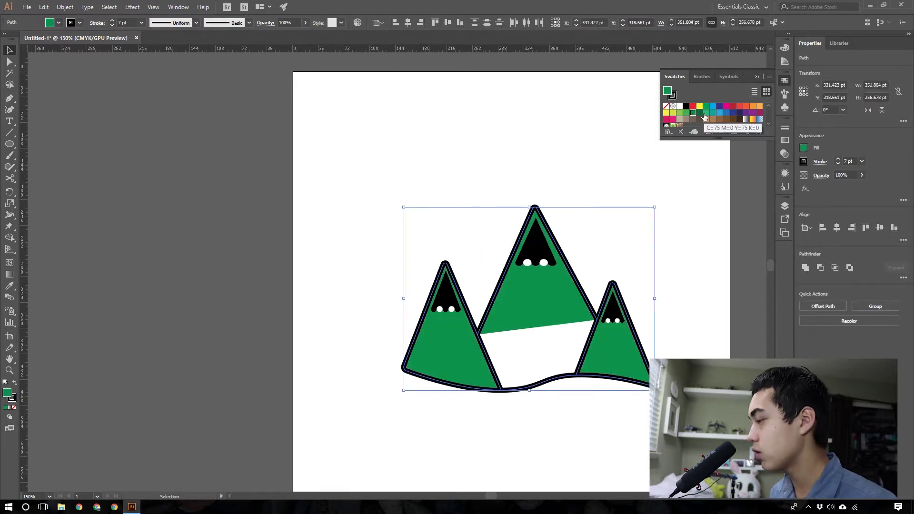
key("slash")
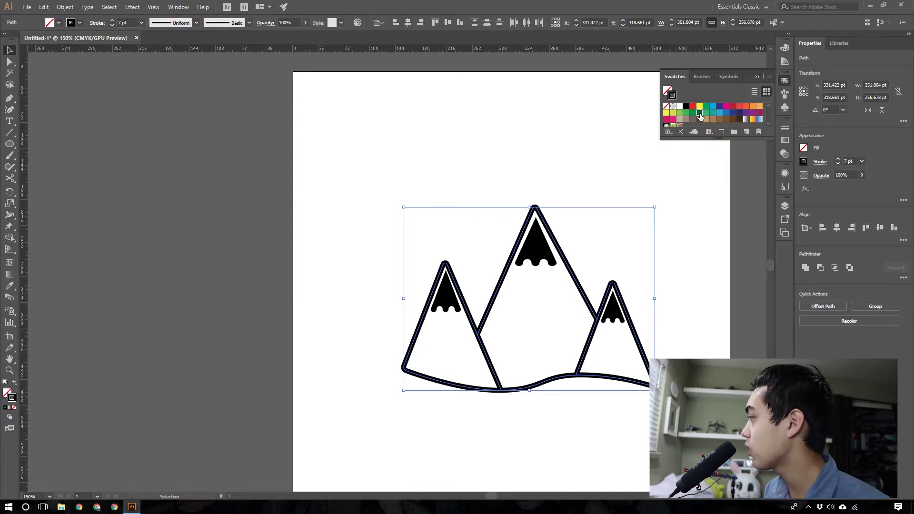
Try several green swatches on the mountain outline's stroke and apply the green C=85 M=10 Y=100 K=10.
left_click(700, 114)
left_click(688, 114)
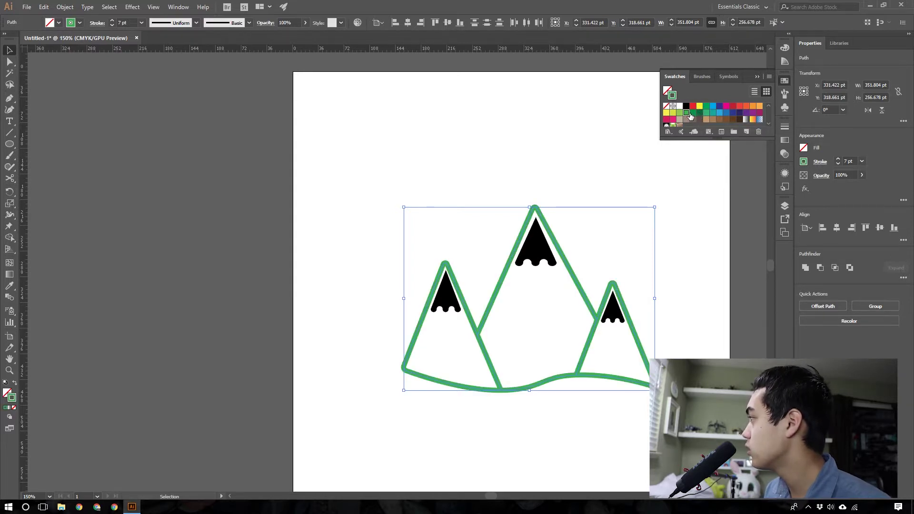
left_click(693, 113)
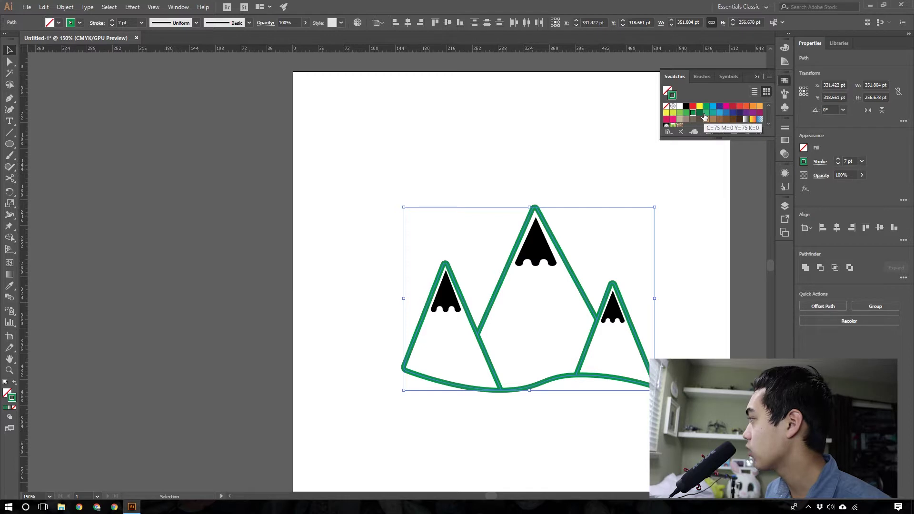
Create a darker green global swatch for the outline's stroke with less cyan and more black, adding it to My Library.
scroll(701, 117, "down", 3)
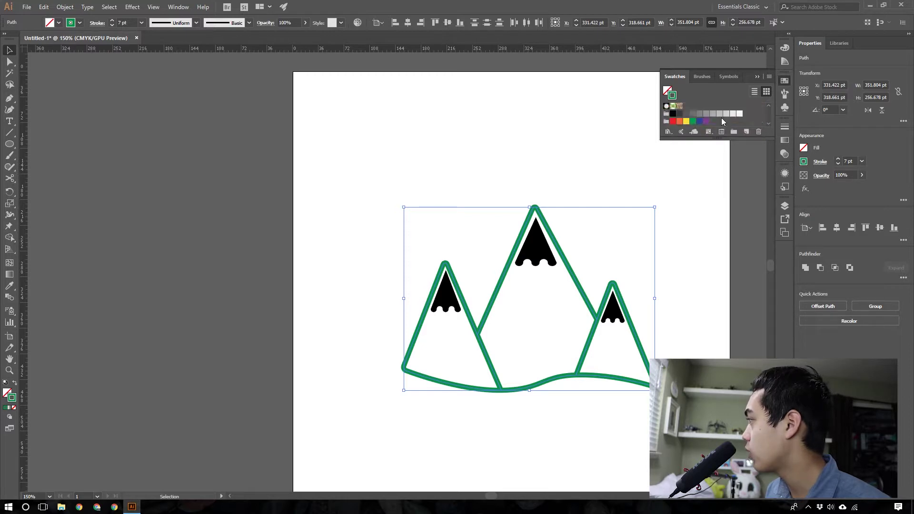
left_click(747, 132)
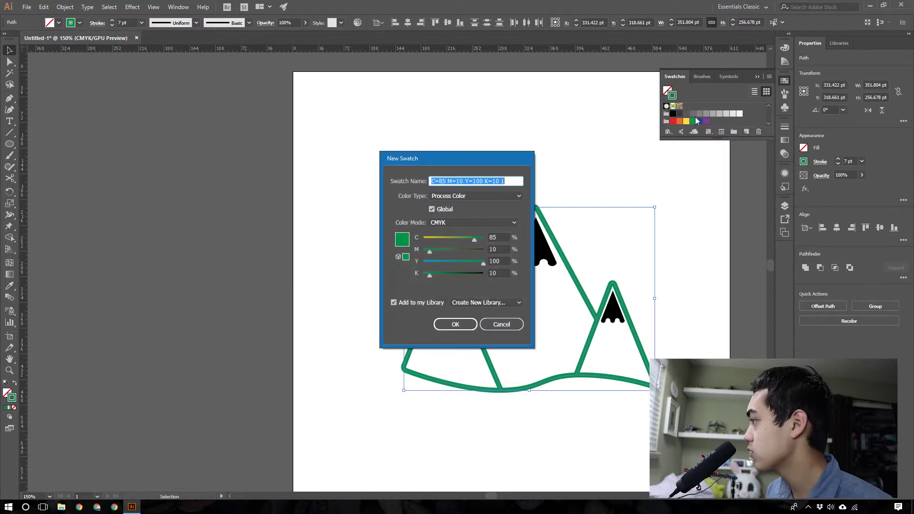
left_click(471, 239)
left_click_drag(467, 273, 461, 272)
left_click(471, 328)
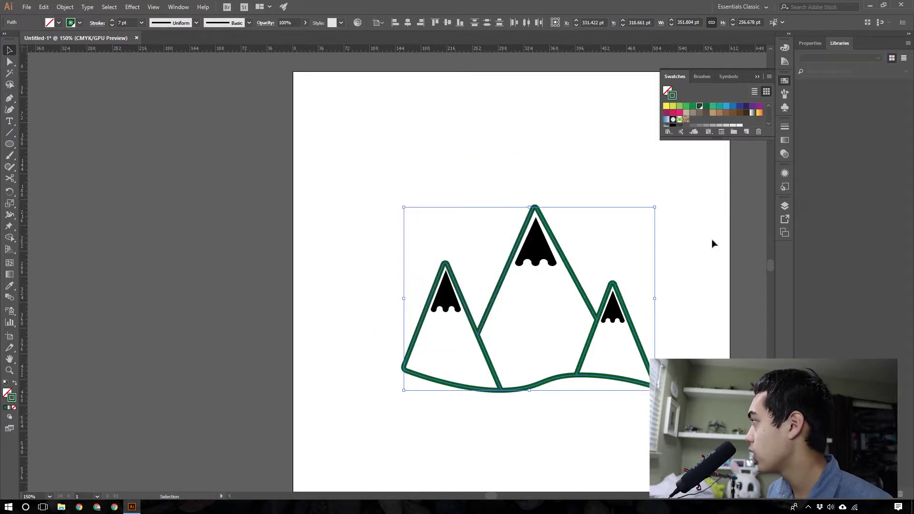
left_click(861, 59)
left_click(864, 59)
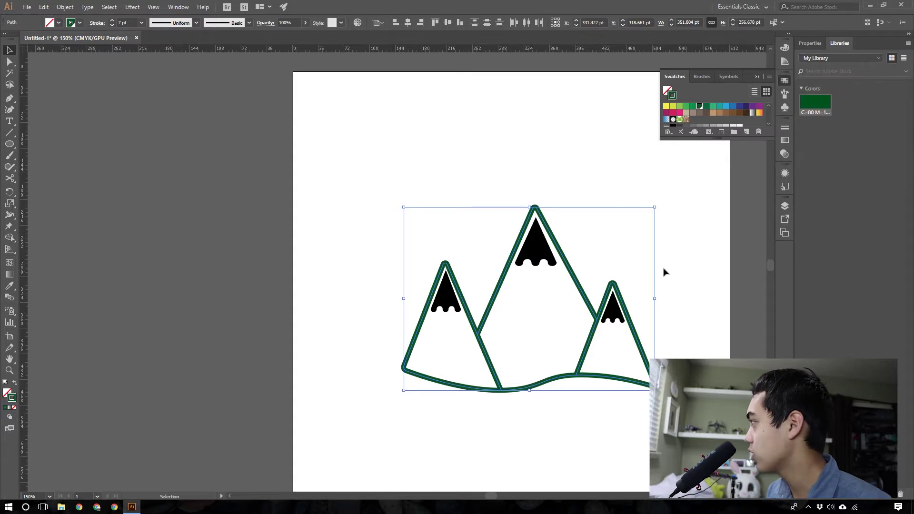
left_click(663, 319)
scroll(652, 329, "up", 1)
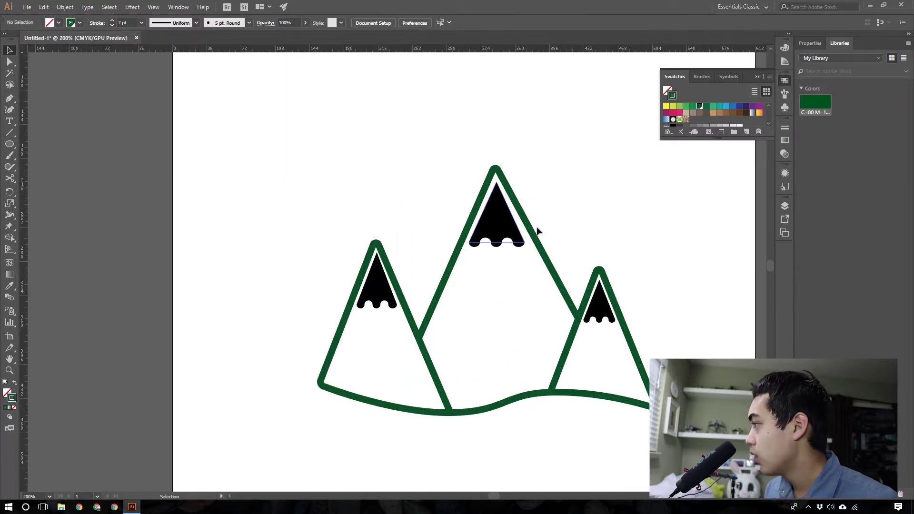
left_click(508, 227)
left_click(388, 291, "shift")
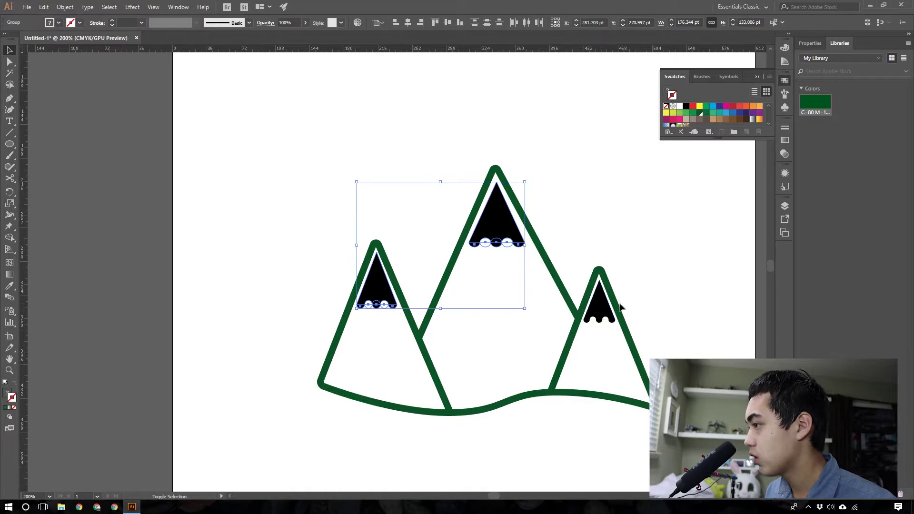
left_click(473, 343)
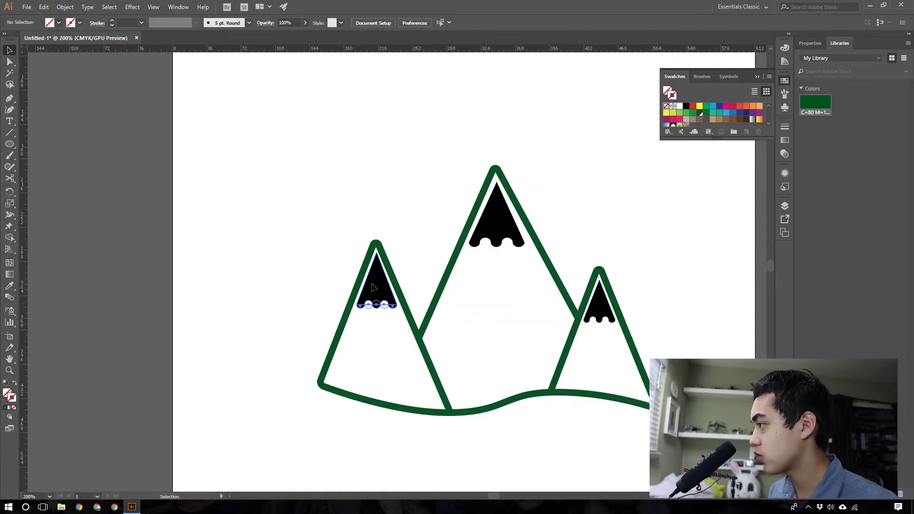
Select the left peak's snowcap group and ungroup it into its triangle, circles and half circles.
left_click(379, 302)
scroll(377, 316, "up", 2)
scroll(377, 320, "up", 3)
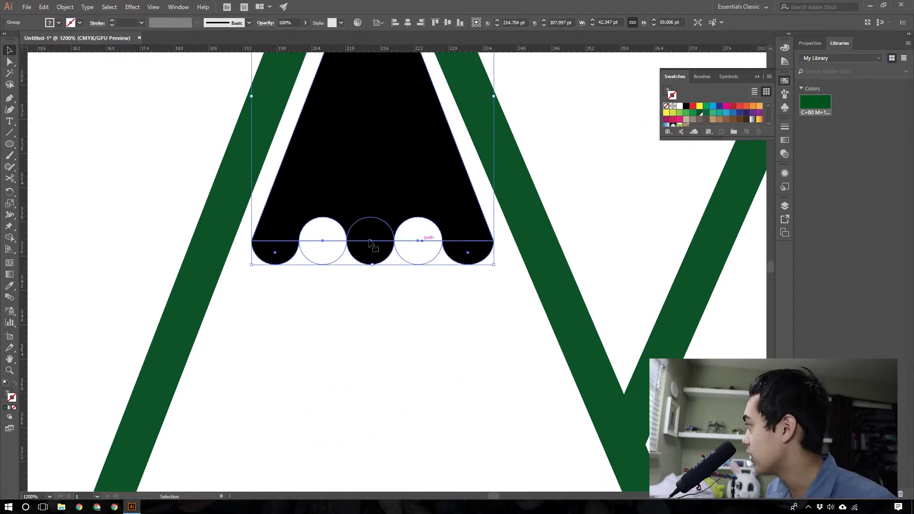
left_click(785, 205)
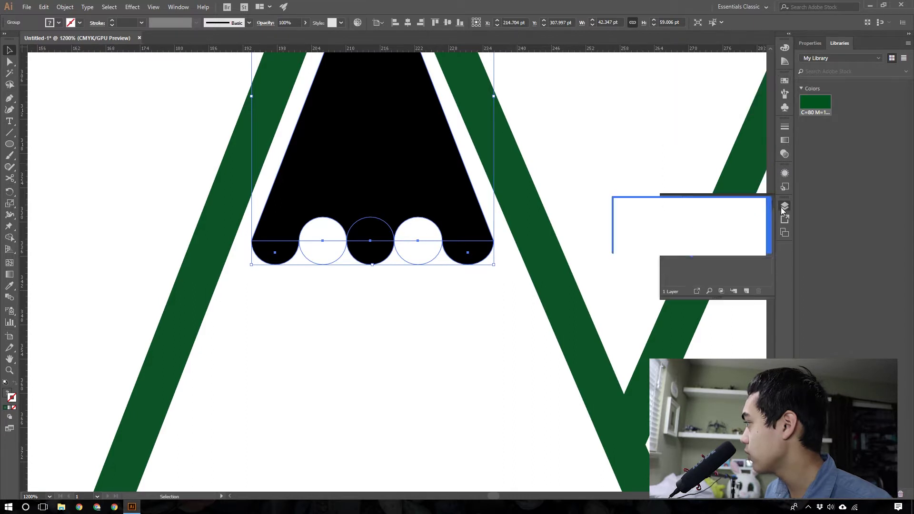
left_click(786, 207)
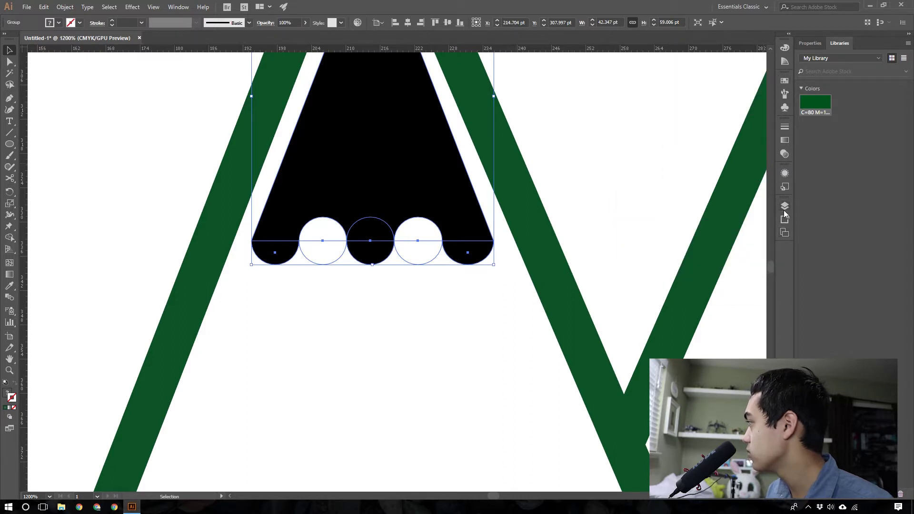
left_click(785, 186)
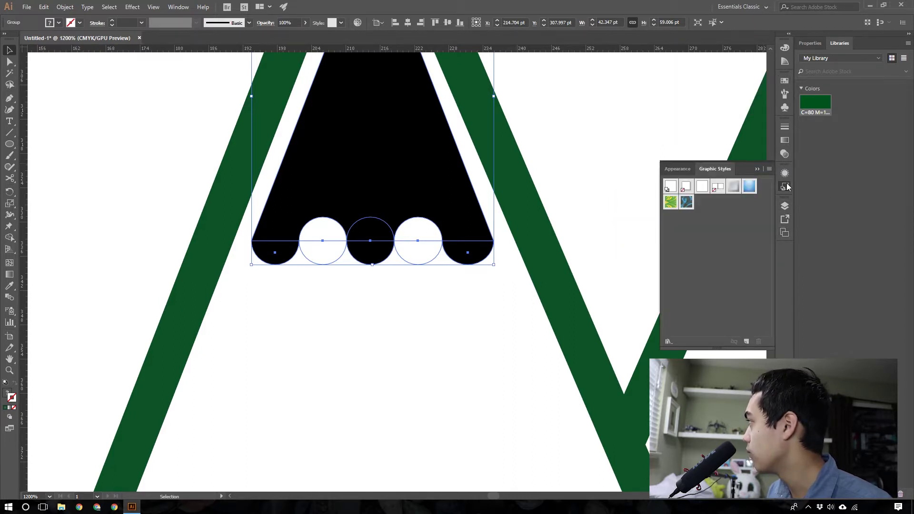
left_click(785, 187)
left_click(810, 43)
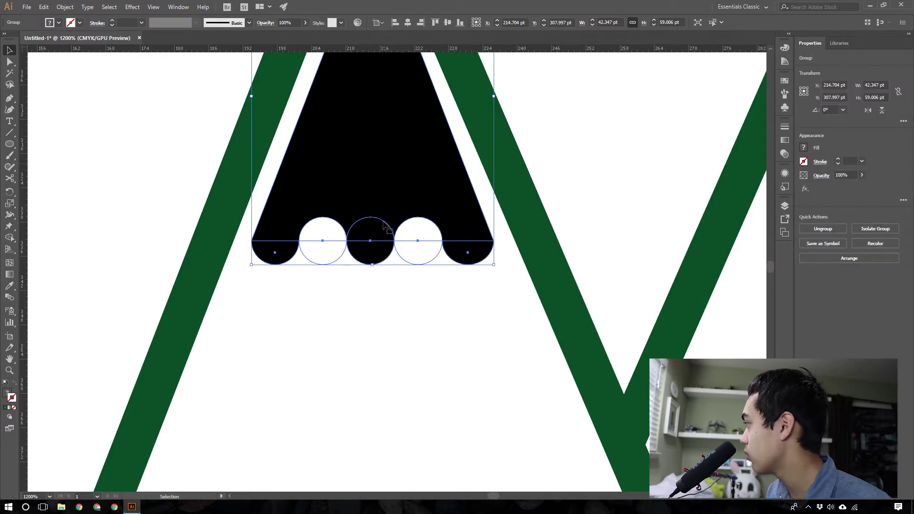
key("ctrl+shift+a")
left_click(414, 138)
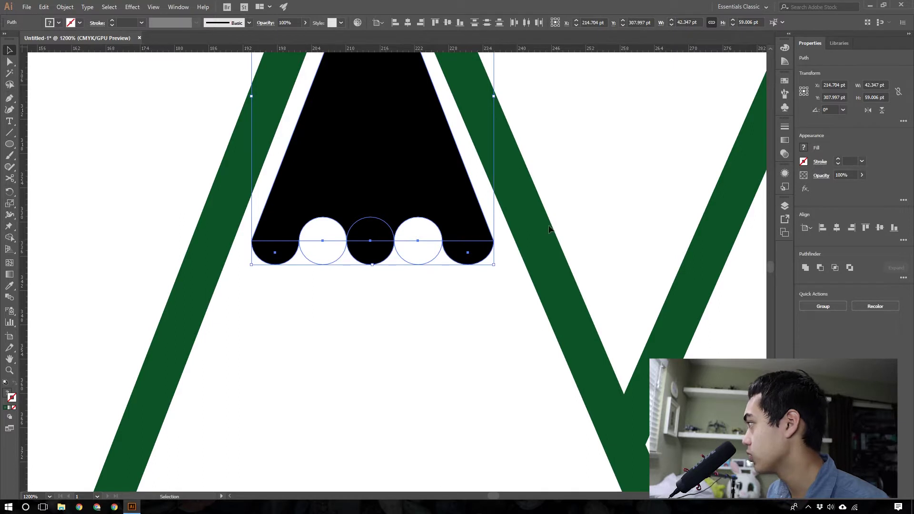
Try to merge all of the left snowcap's shapes with Pathfinder Unite, and undo the merge.
scroll(549, 229, "up", 2)
left_click(805, 268)
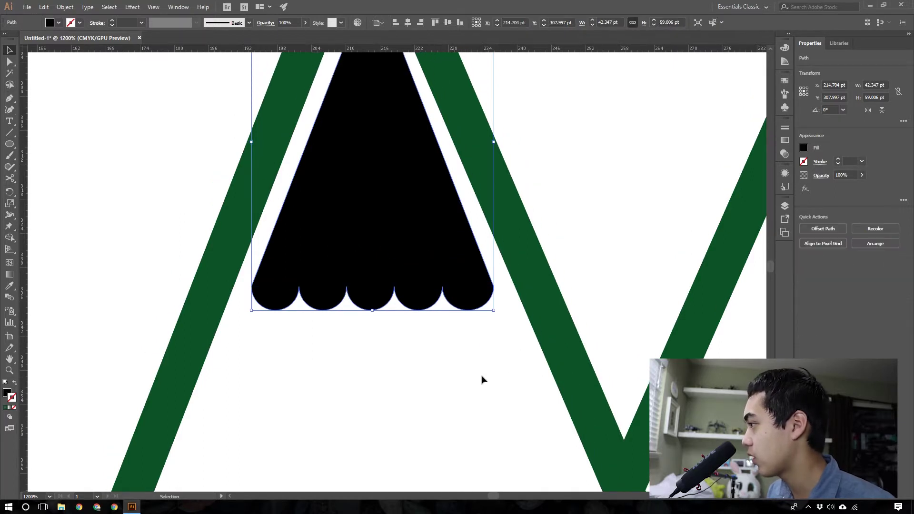
key("ctrl+z")
scroll(404, 368, "up", 1)
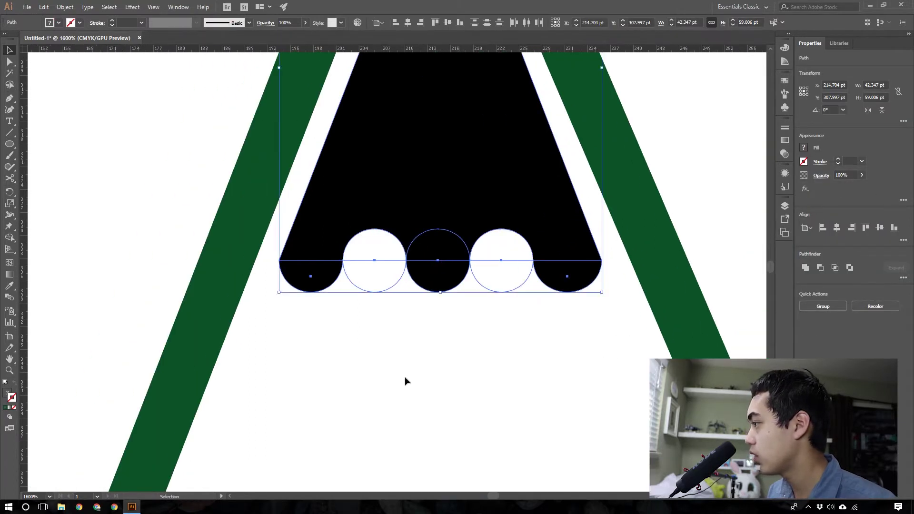
Subtract the two white circles from the left snowcap's black triangle with Pathfinder Minus Front.
scroll(406, 381, "up", 3)
left_click(409, 402)
scroll(408, 402, "up", 3)
left_click(343, 176)
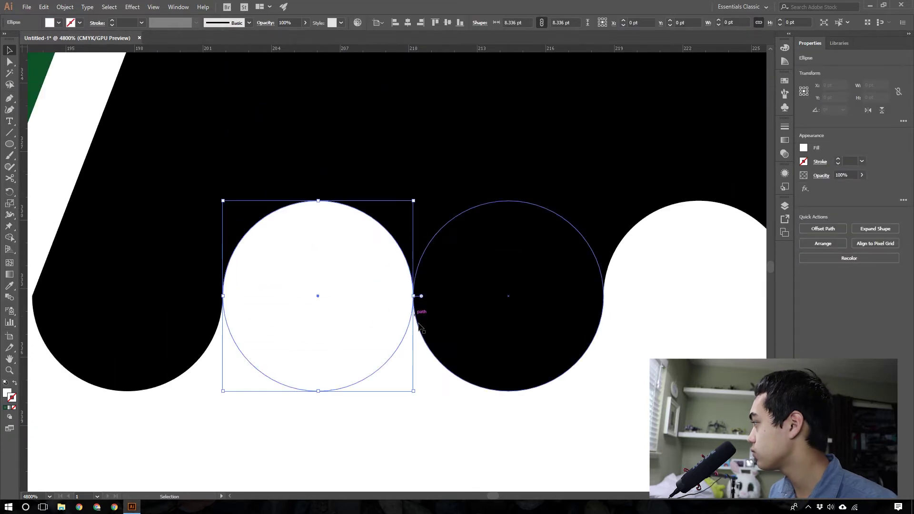
scroll(420, 325, "down", 1)
left_click_drag(374, 414, 513, 270)
scroll(481, 376, "down", 1)
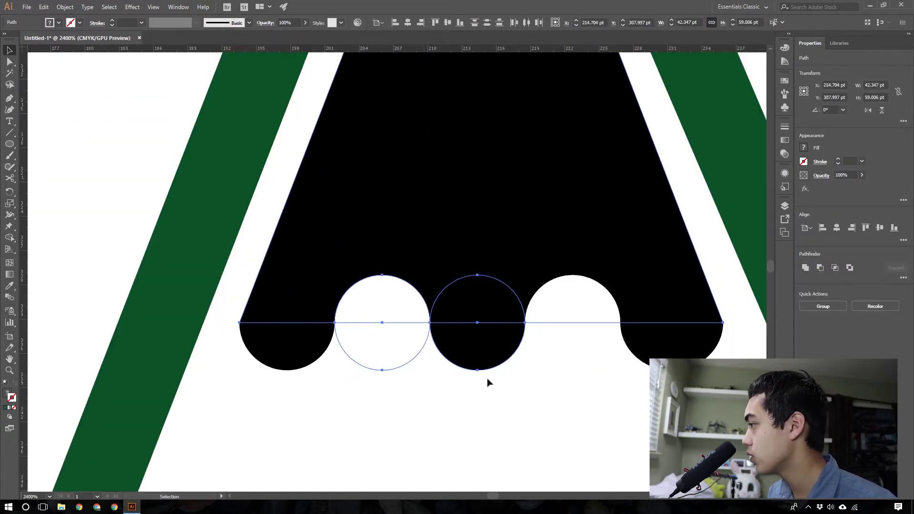
left_click(421, 375)
left_click(402, 305)
left_click(548, 277, "shift")
left_click(582, 298, "shift")
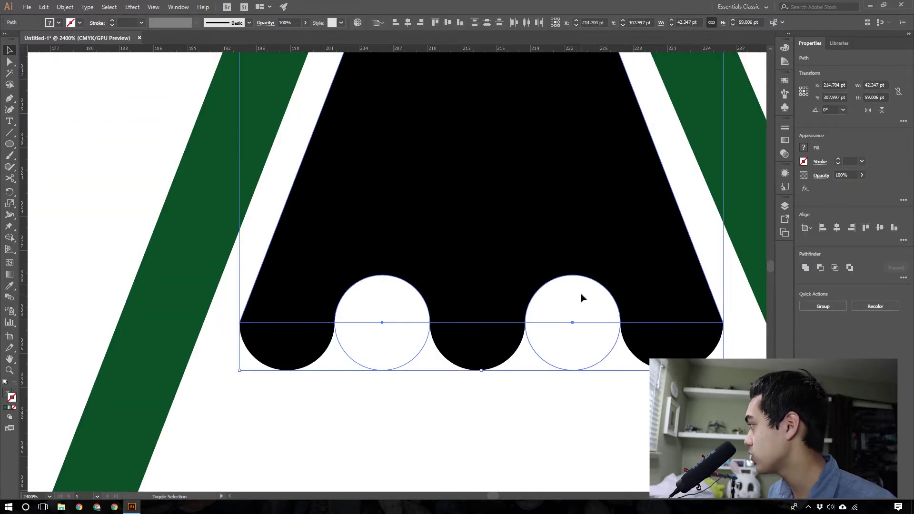
left_click(828, 273)
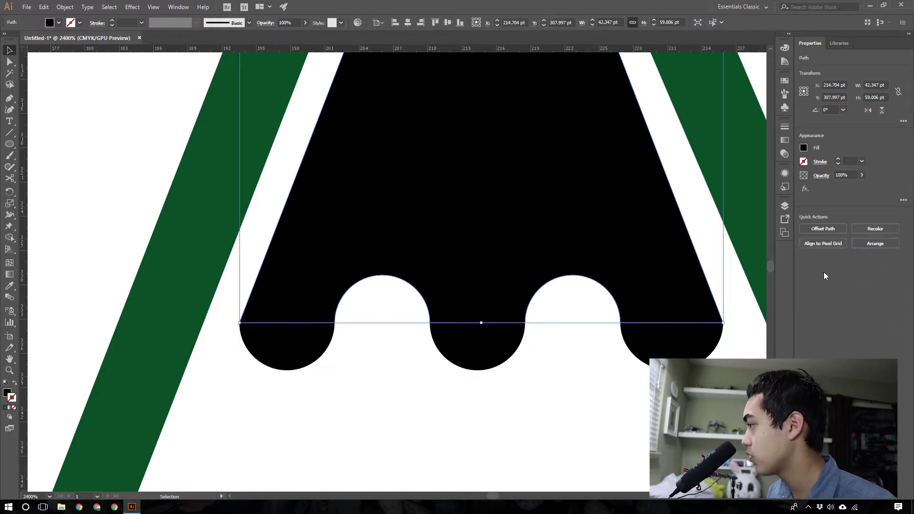
Unite the left snowcap's triangle with its two half circles and the middle black circle.
left_click_drag(283, 432, 726, 299)
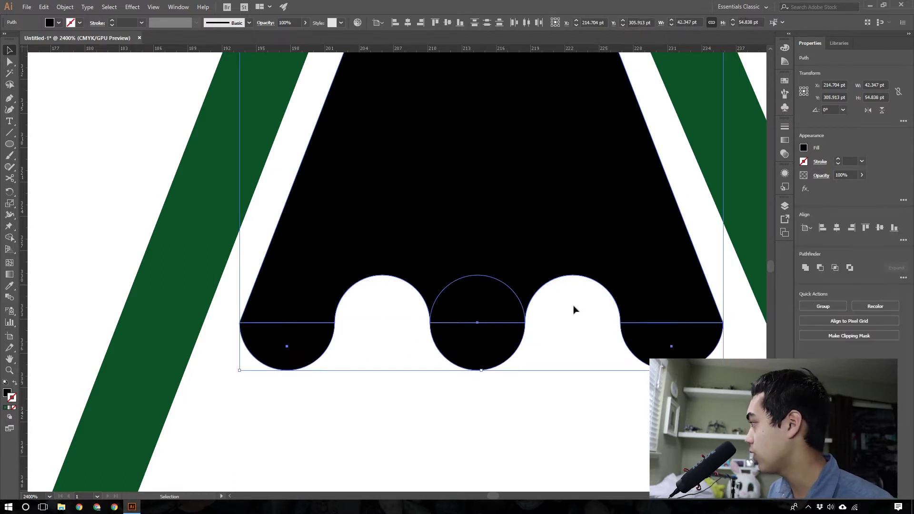
left_click(808, 268)
left_click(696, 419)
Cut the white circles out of the middle and right snowcaps and unite each cap's black pieces into one shape.
scroll(696, 419, "down", 7)
scroll(609, 328, "up", 5)
left_click(625, 306, "shift")
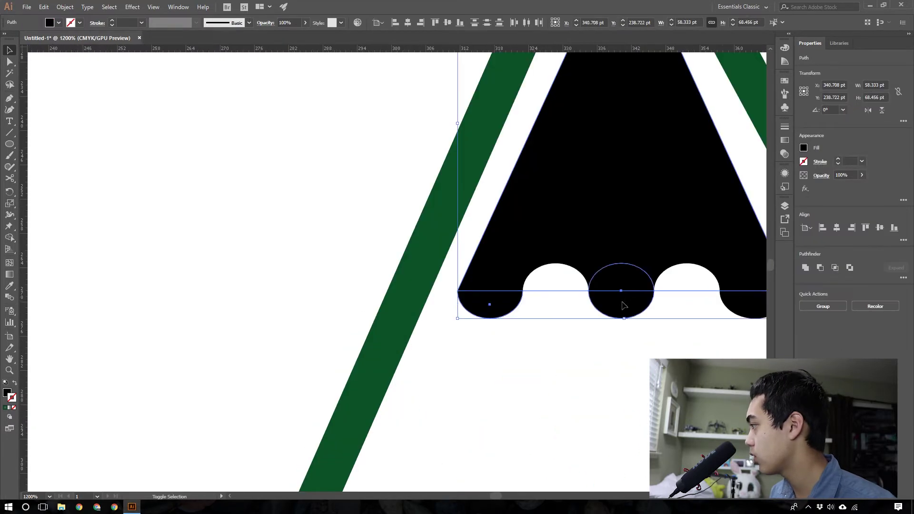
scroll(624, 305, "right", 2)
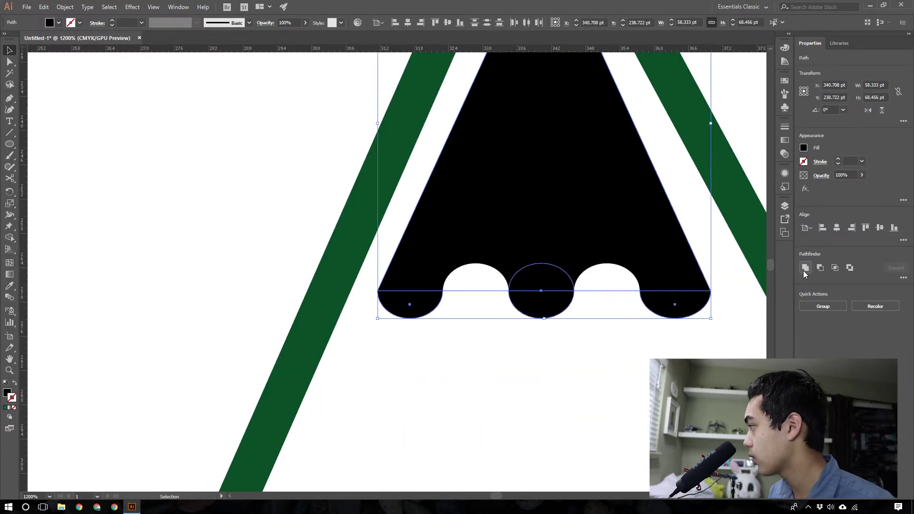
key("ctrl+shift+a")
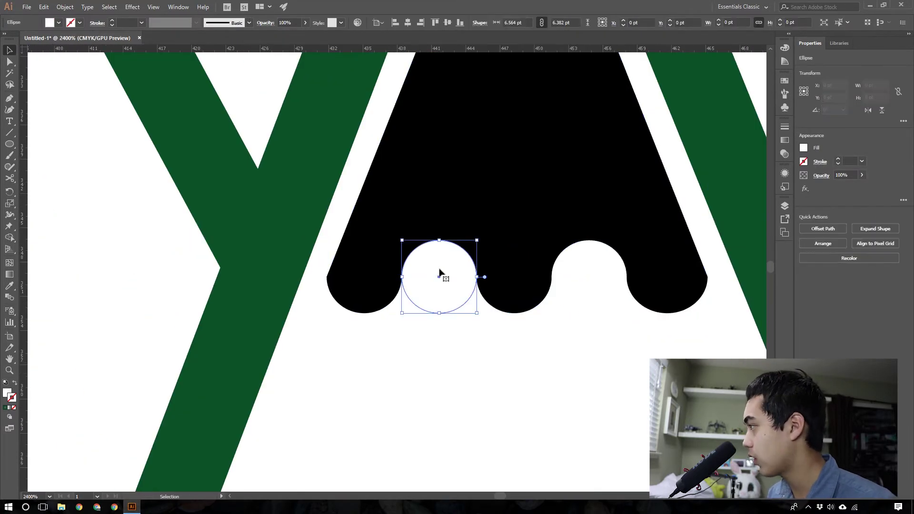
left_click(596, 355)
scroll(661, 384, "down", 8)
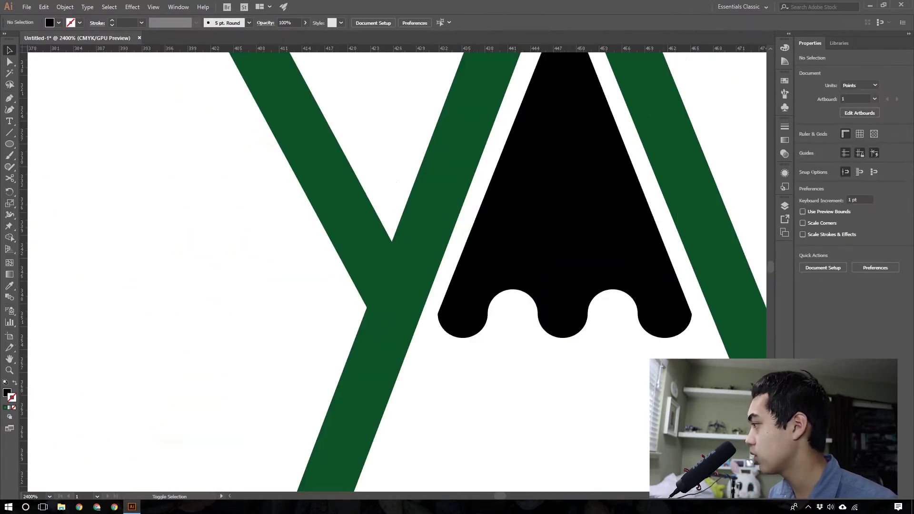
Fill the left, middle and right snowcaps with the dark green global swatch C=80 M=10 Y=100 K=62.
left_click(489, 366)
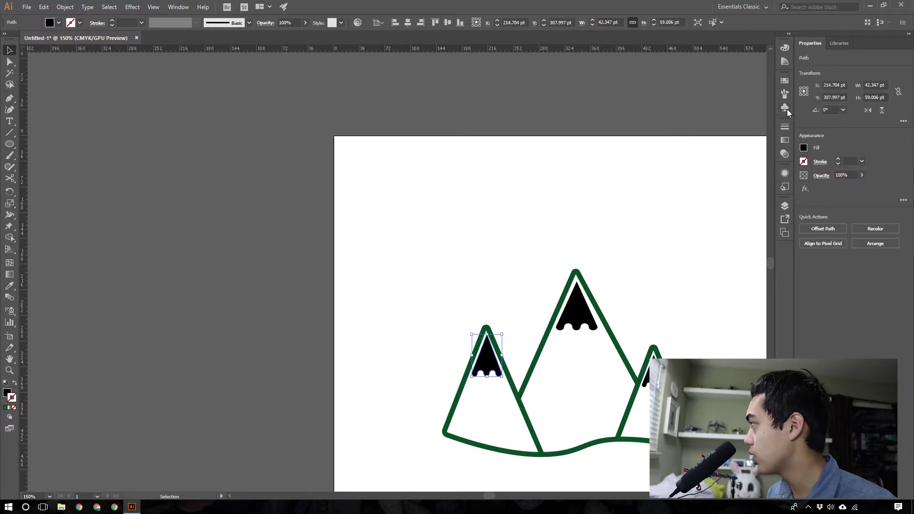
left_click(785, 80)
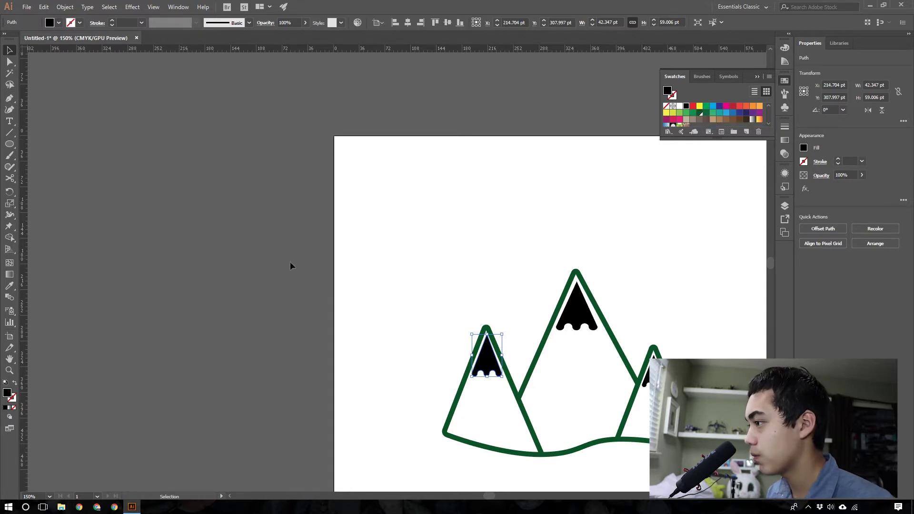
left_click(702, 117)
left_click(577, 307)
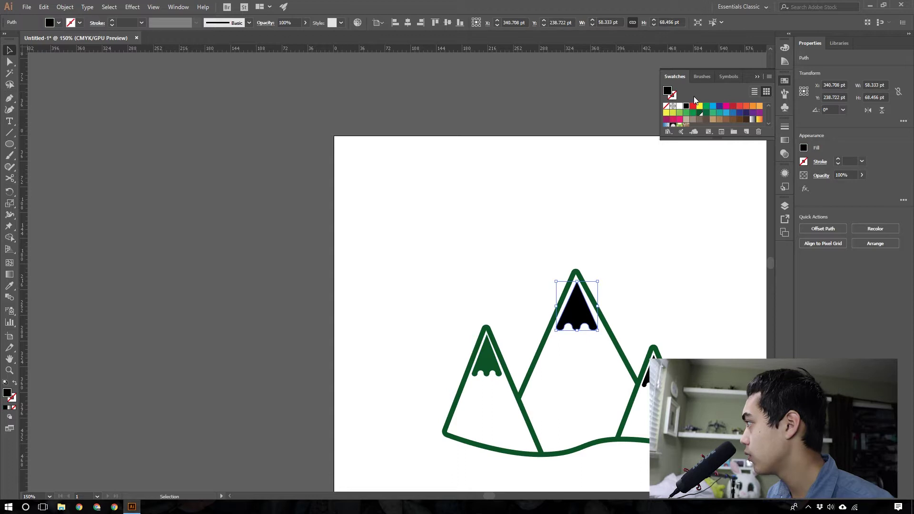
left_click(702, 113)
left_click(652, 367)
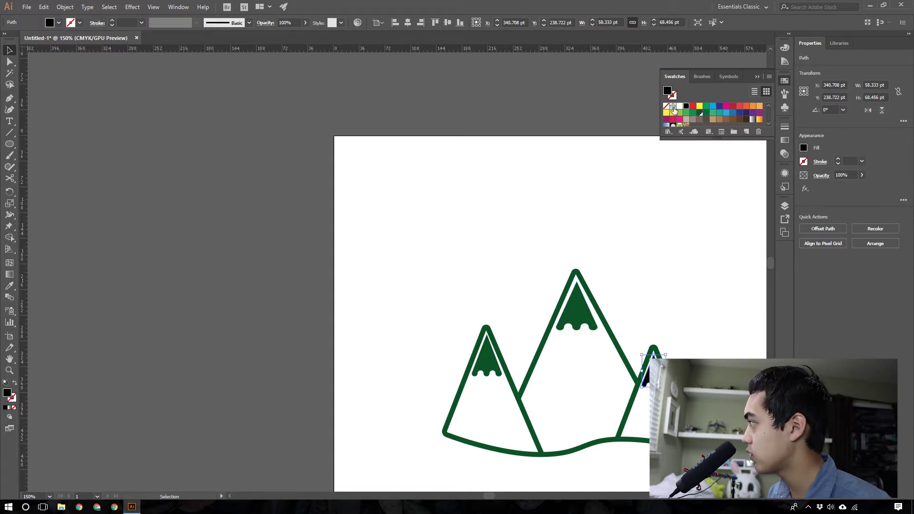
left_click(703, 112)
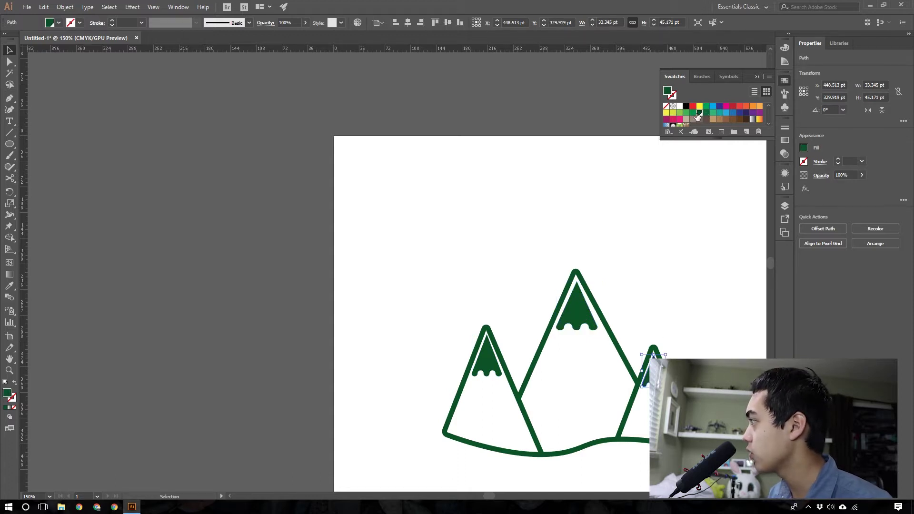
Edit the dark green global swatch, setting magenta to 35% and black to 65%.
double_click(698, 114)
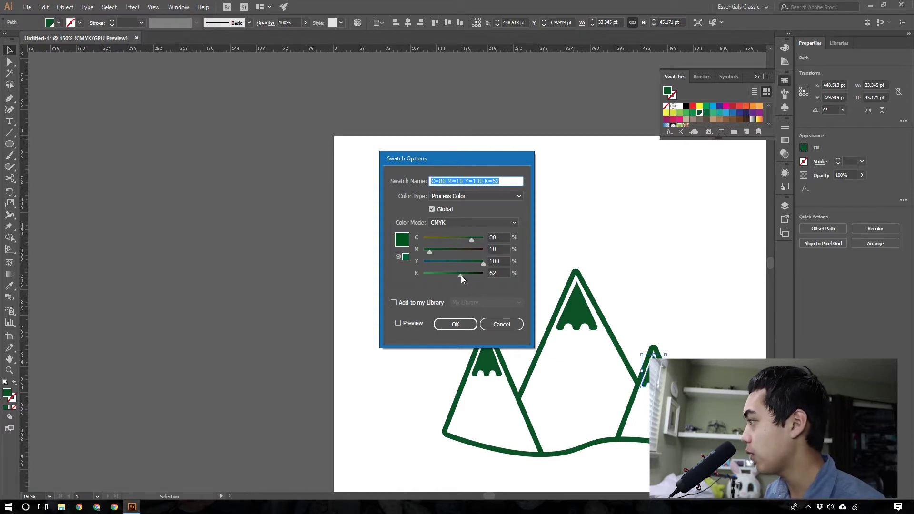
left_click_drag(463, 275, 463, 274)
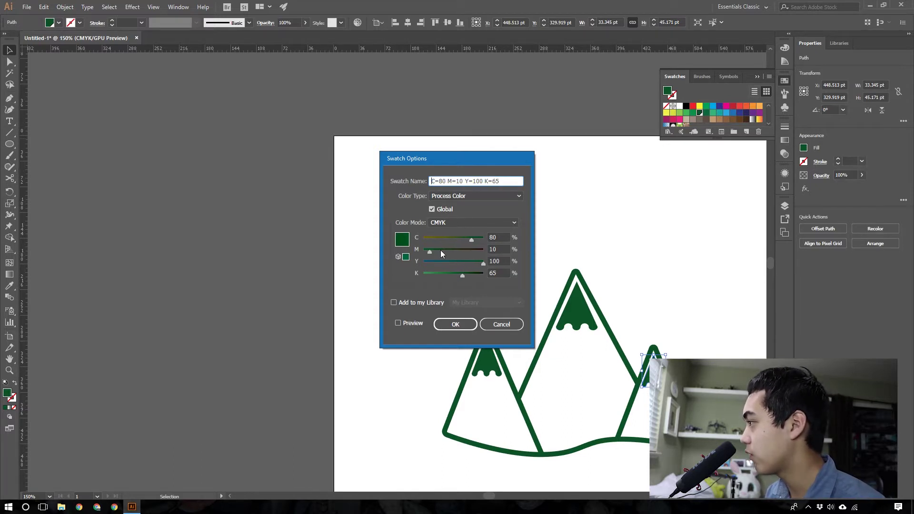
left_click_drag(444, 249, 444, 250)
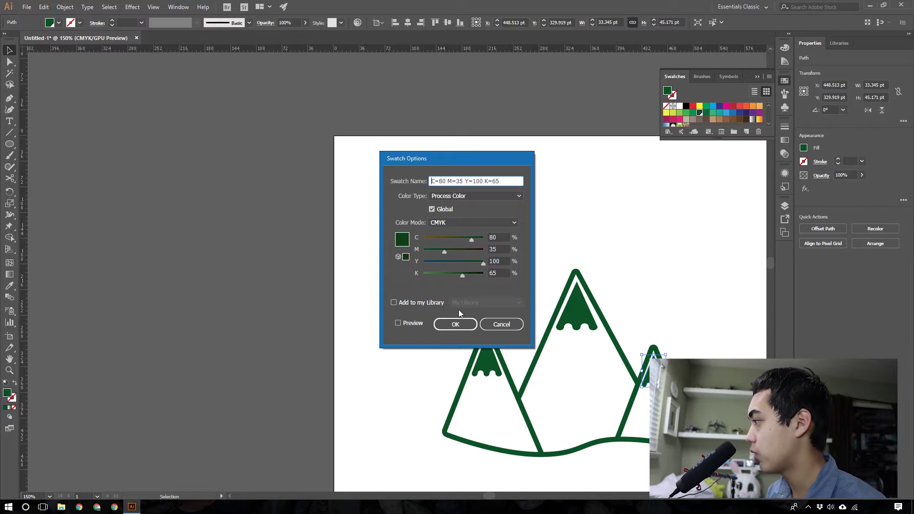
left_click(455, 325)
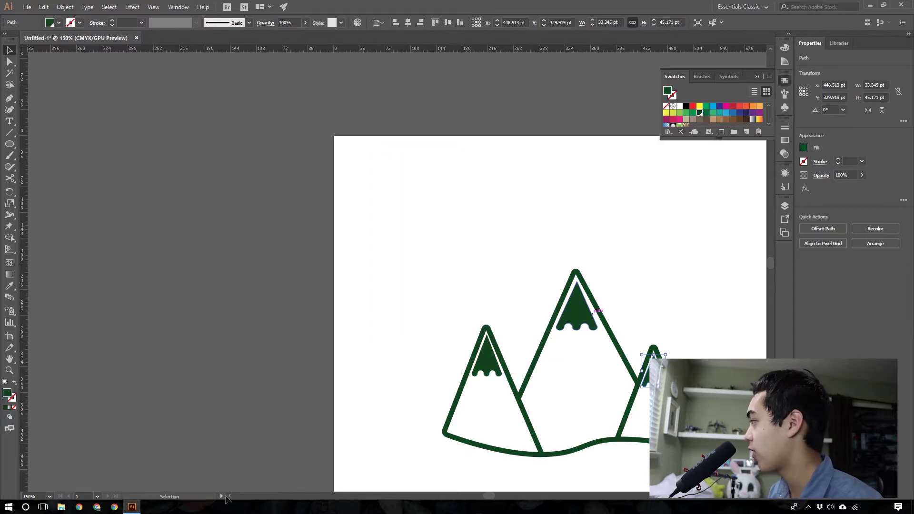
Deselect the artwork and examine the recoloured mountains as a whole on the artboard.
scroll(402, 362, "down", 8)
scroll(418, 351, "right", 8)
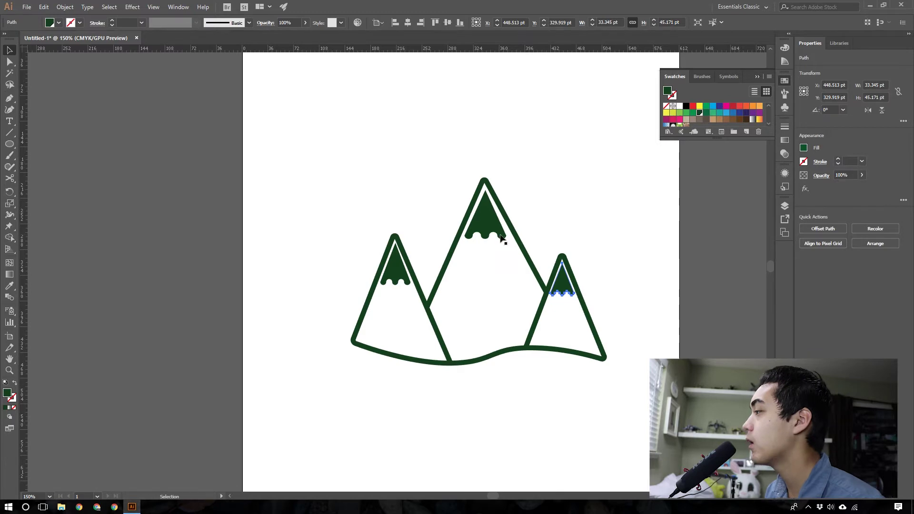
scroll(504, 238, "up", 1)
scroll(583, 315, "down", 3)
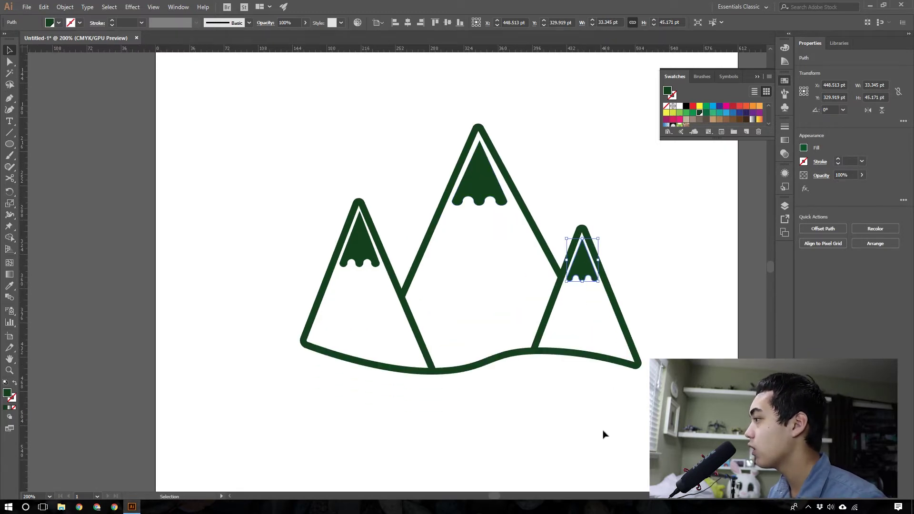
left_click(490, 399)
scroll(468, 332, "down", 5)
scroll(468, 332, "up", 3)
scroll(467, 332, "right", 3)
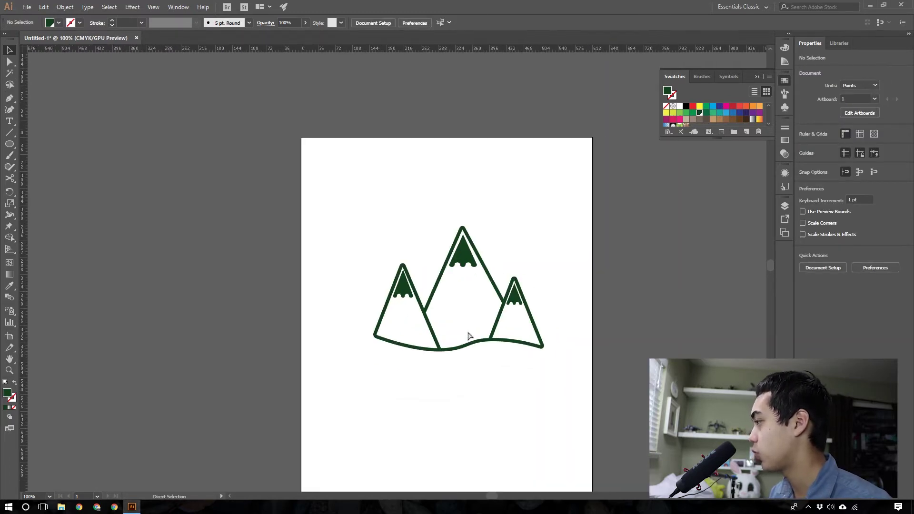
scroll(467, 333, "down", 6)
scroll(467, 332, "up", 3)
scroll(470, 353, "down", 5)
scroll(467, 333, "up", 4)
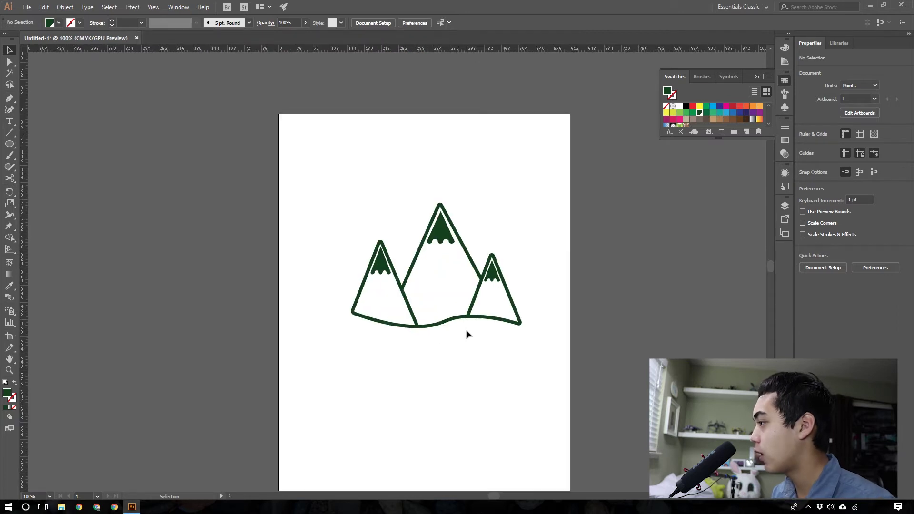
Place a point text object below the left mountain and set its font to Museo Sans Rounded 700.
scroll(457, 357, "down", 2)
scroll(457, 378, "down", 1)
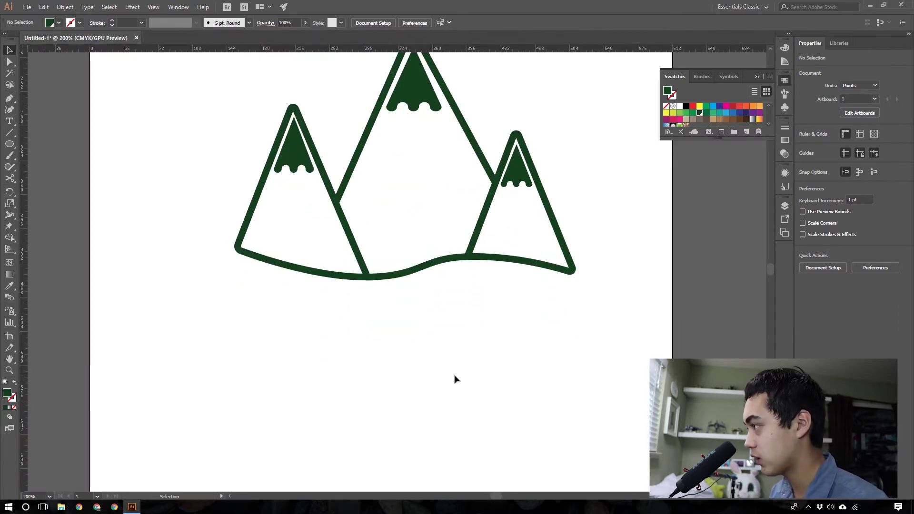
key("t")
left_click(262, 351)
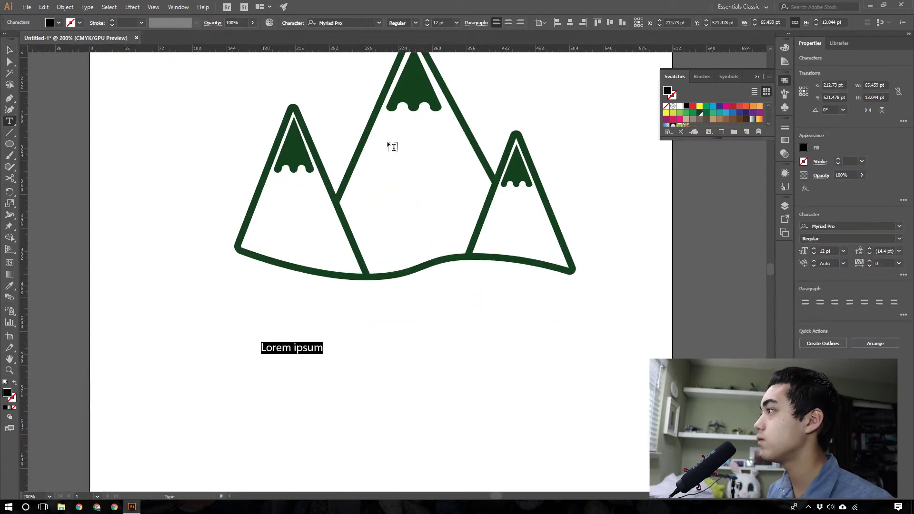
left_click(341, 21)
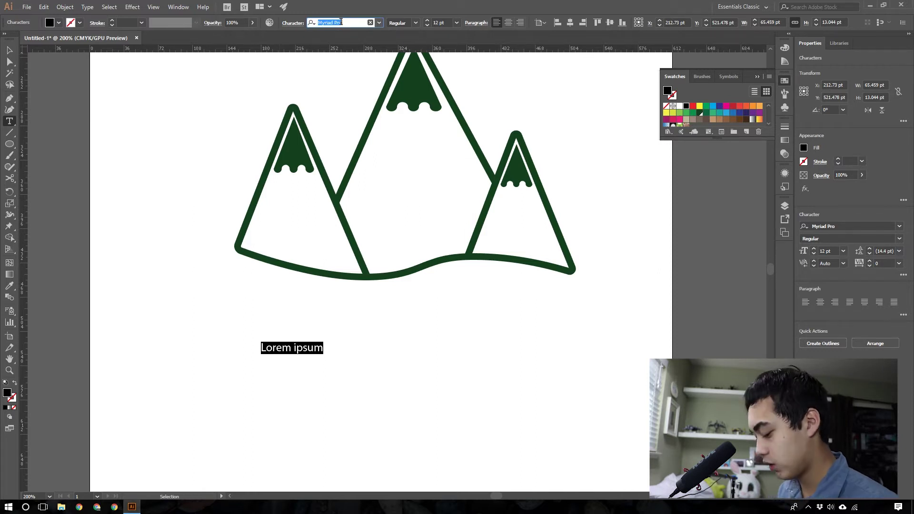
type("museo sans")
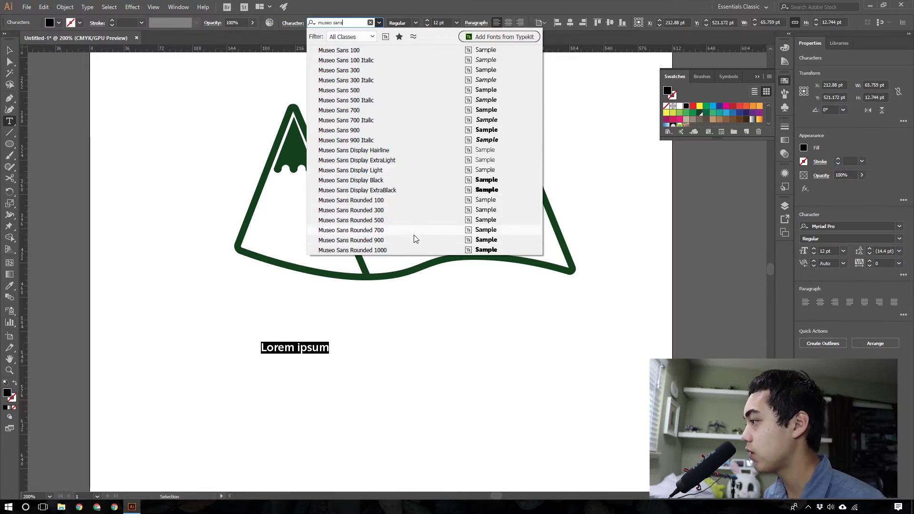
left_click(413, 234)
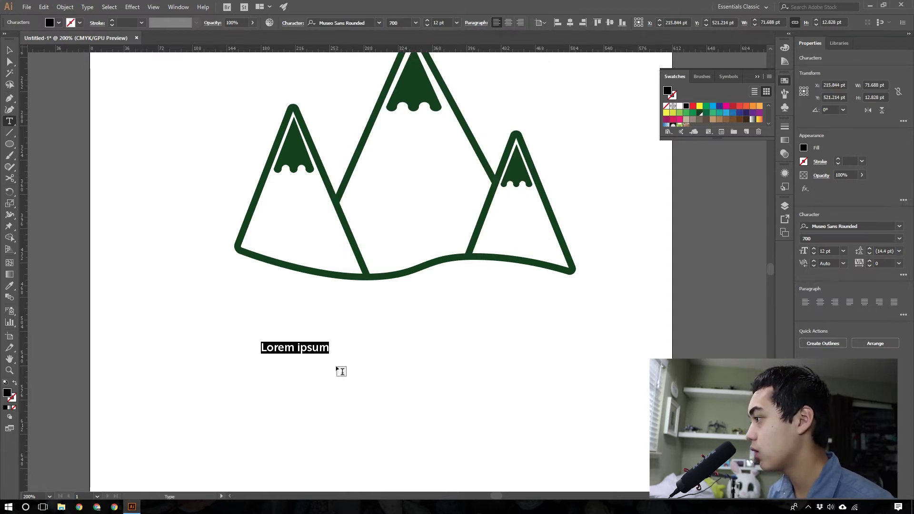
Replace the placeholder text with the title "Peaks".
type("Peaks Ou")
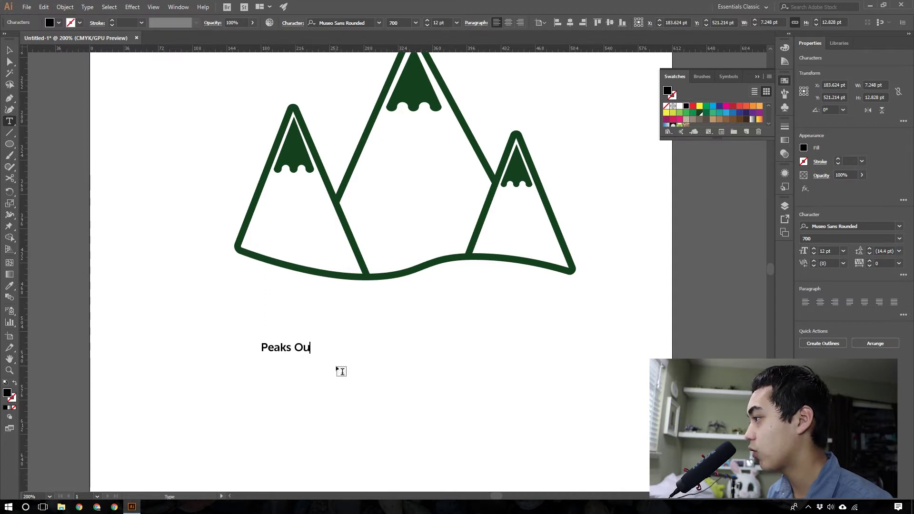
type("tdoor Ad")
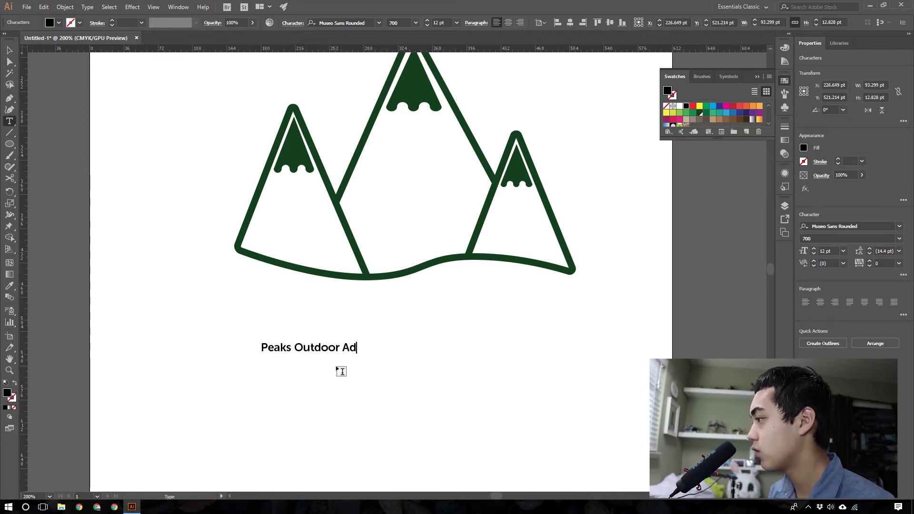
key("BackSpace")
key("BackSpace")
key("BackSpace")
key("BackSpace")
key("BackSpace")
key("BackSpace")
key("BackSpace")
key("BackSpace")
key("BackSpace")
key("BackSpace")
key("BackSpace")
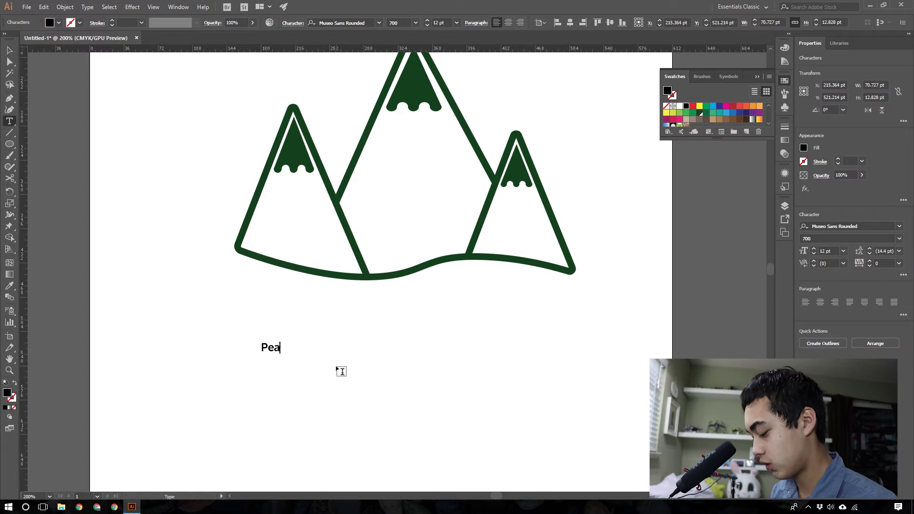
type("ks")
key("Escape")
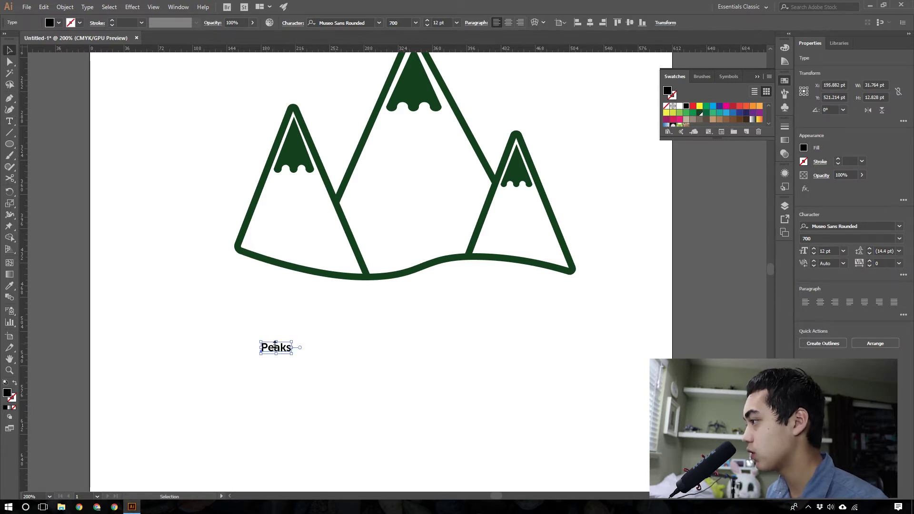
Enlarge the Peaks title to about 106 pt directly beneath the mountains and fill it with the dark green swatch.
left_click_drag(280, 351, 517, 386)
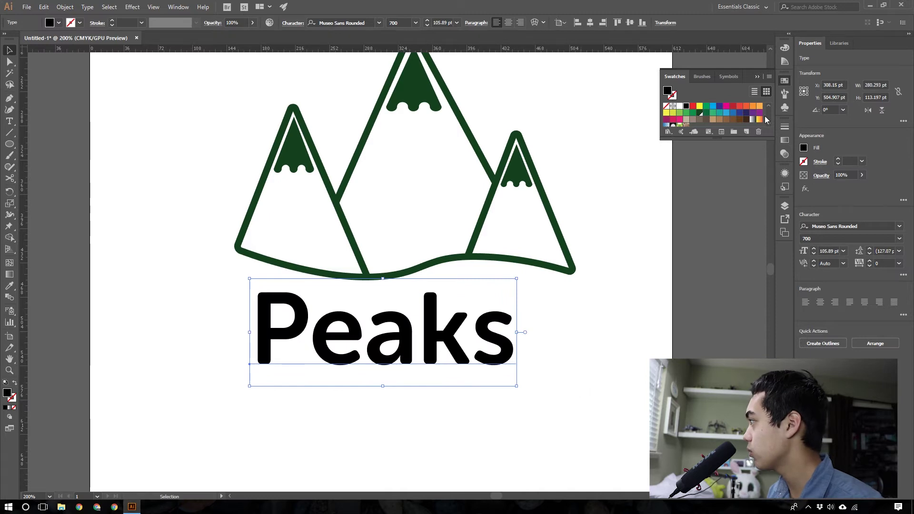
left_click(701, 115)
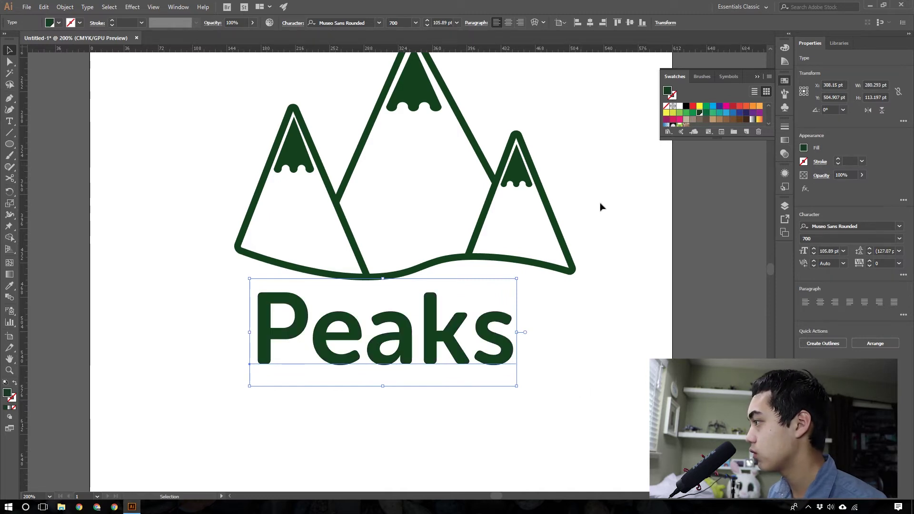
left_click_drag(435, 339, 444, 333)
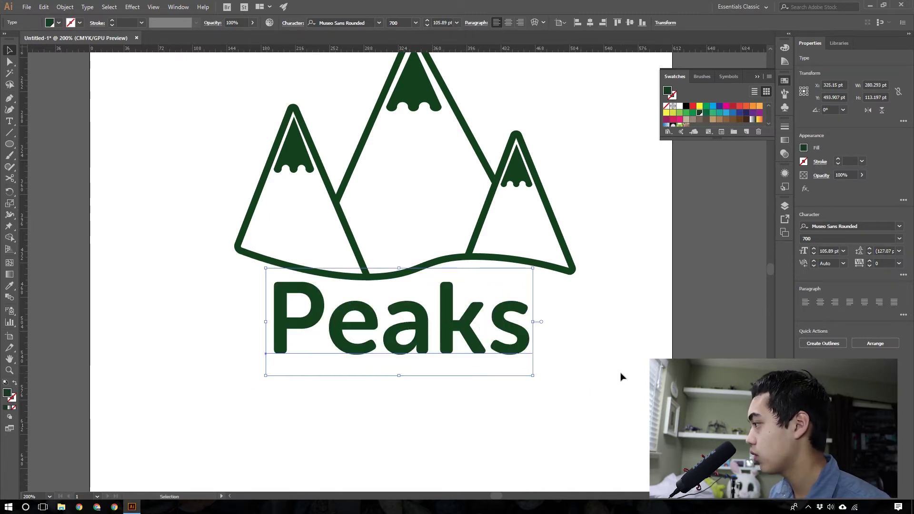
left_click(621, 375)
Add a point text object reading "Outdoor Adventures" below the Peaks title and set its font to Museo Sans 500.
scroll(612, 415, "down", 2)
scroll(576, 396, "down", 2)
scroll(571, 396, "up", 1)
key("t")
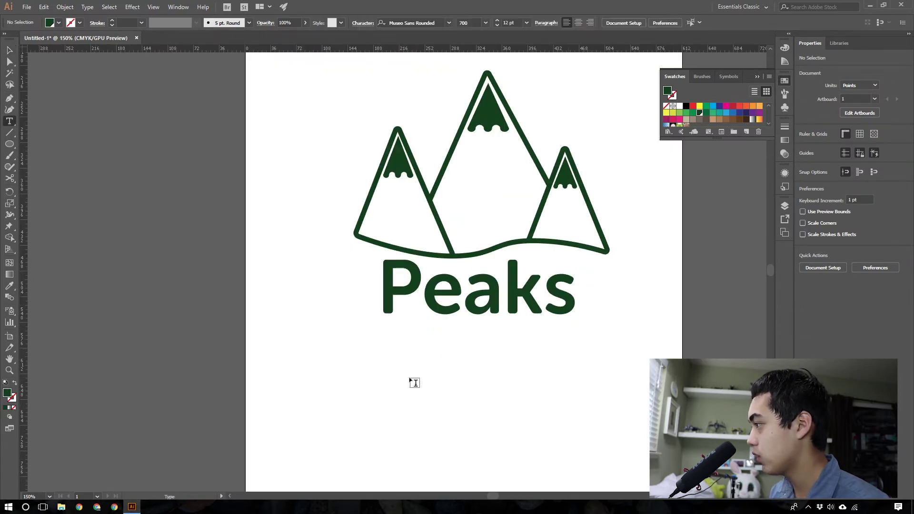
left_click(413, 367)
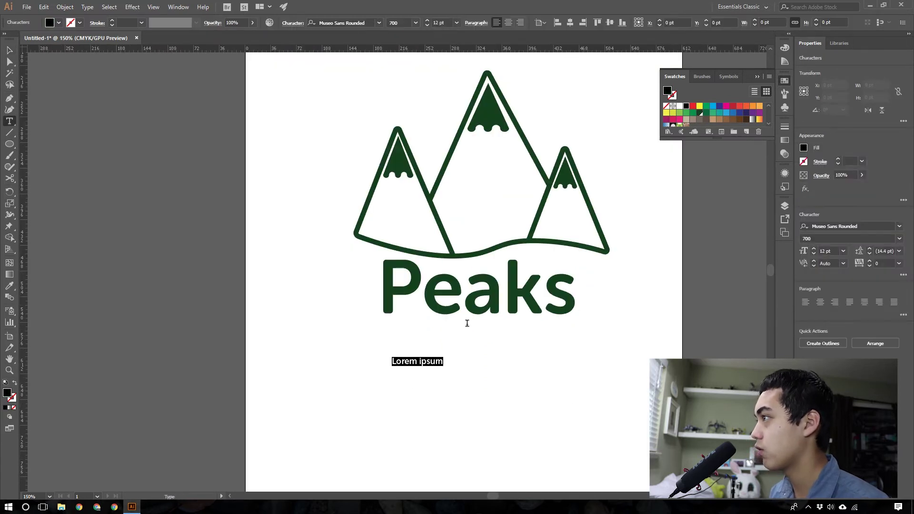
left_click(368, 22)
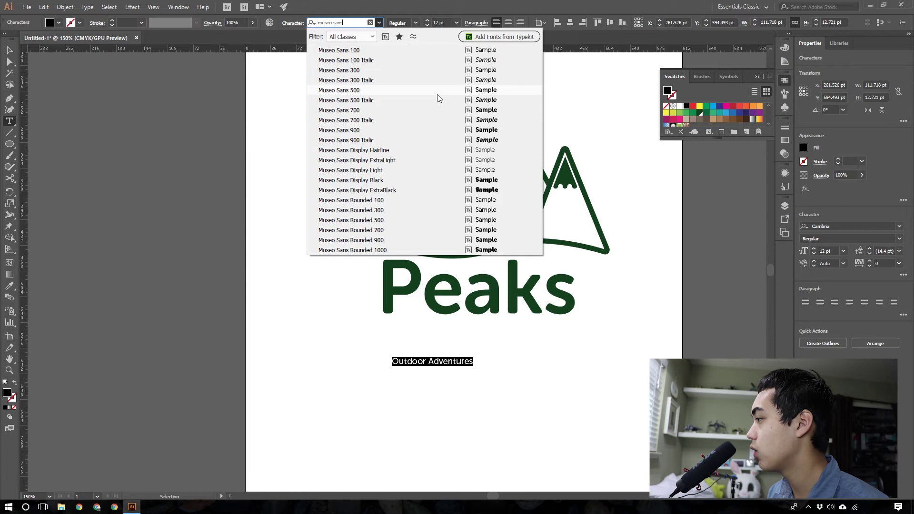
left_click(437, 94)
key("Escape")
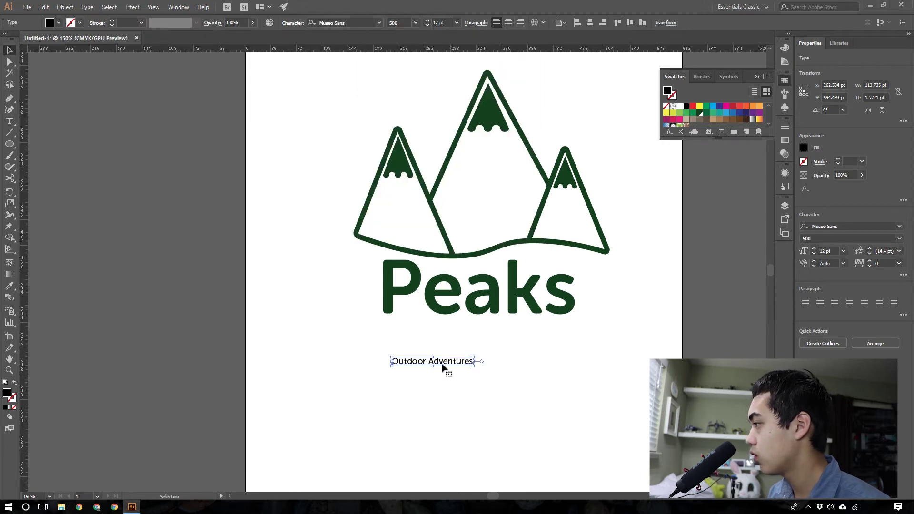
Enlarge the Outdoor Adventures text to about 29 pt directly beneath Peaks, matching its width, and fill it with the dark green swatch.
left_click_drag(444, 361, 578, 360)
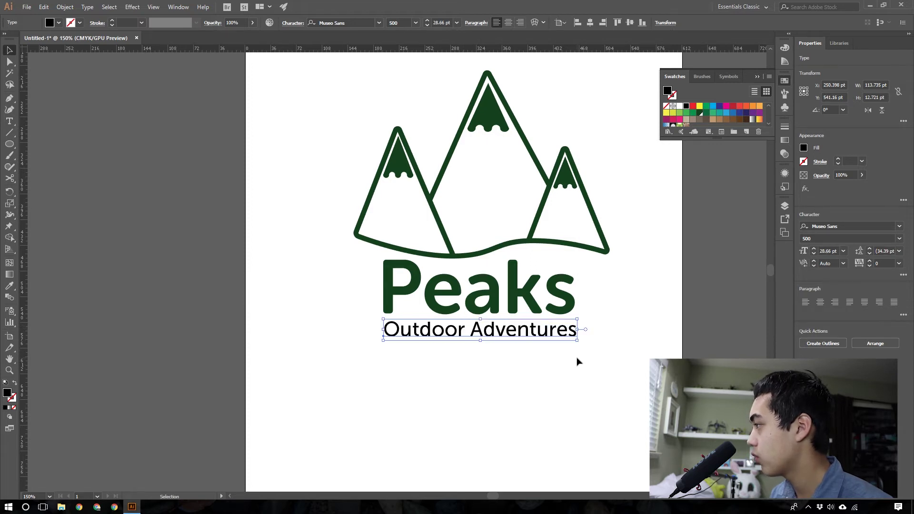
left_click(558, 357)
left_click_drag(445, 385, 519, 300)
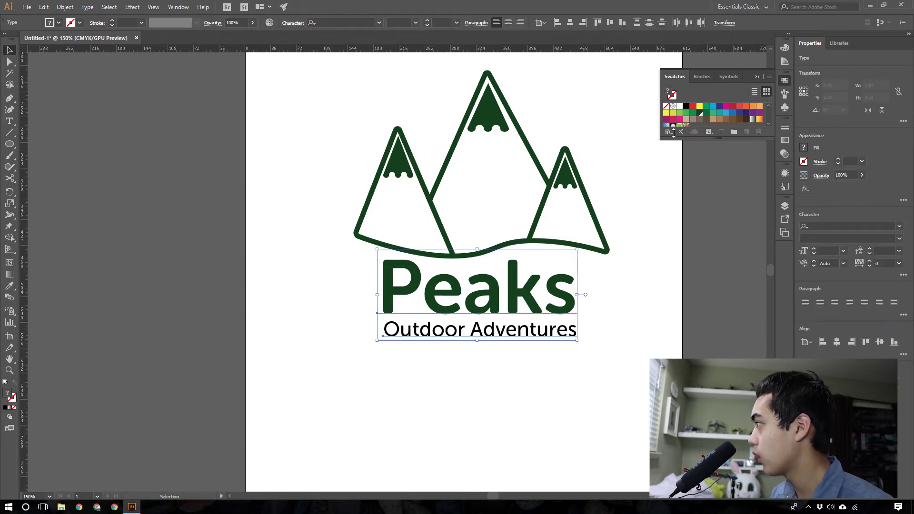
left_click(700, 114)
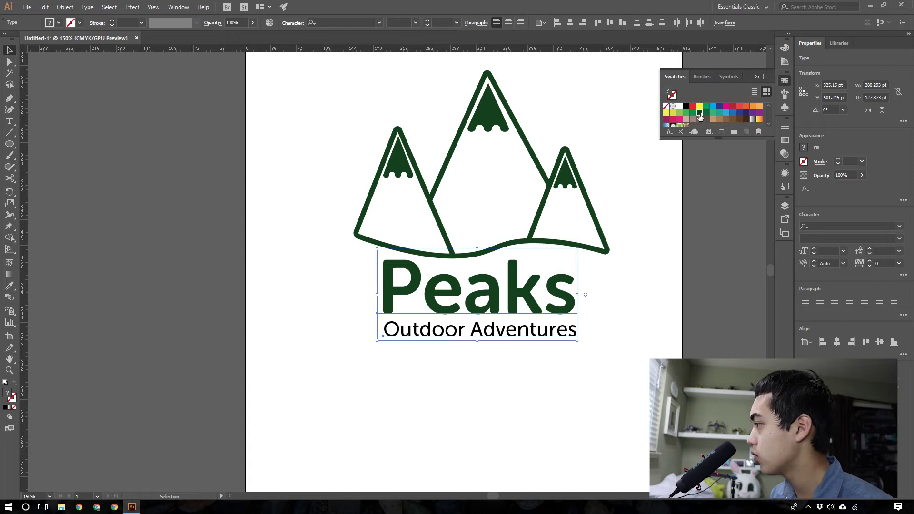
left_click(562, 398)
Shift both text lines together slightly down and right to leave more space beneath the mountains.
key("ctrl+minus")
key("ctrl+minus")
key("ctrl+plus")
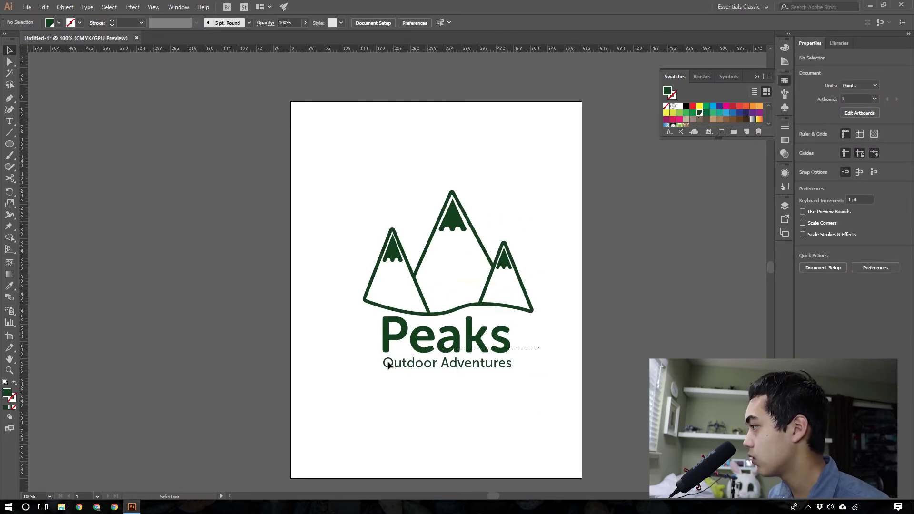
left_click(462, 339)
left_click_drag(462, 338, 492, 343)
left_click(410, 405)
left_click(328, 243)
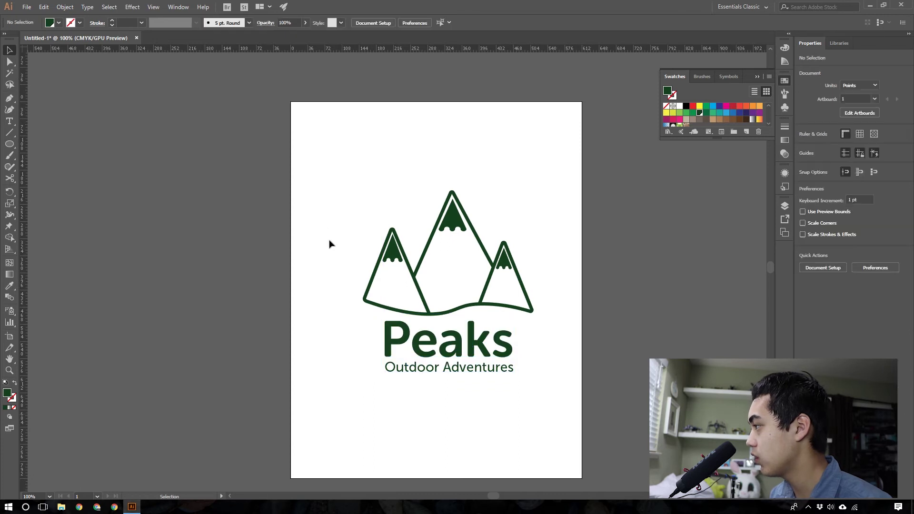
Group the mountains with both text lines and centre the group horizontally and vertically on the artboard.
left_click_drag(339, 179, 520, 381)
key("ctrl+g")
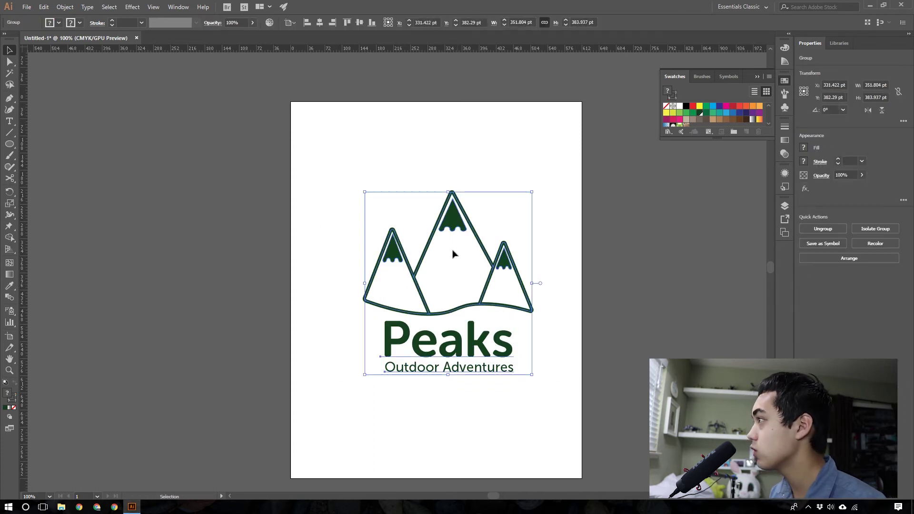
left_click(320, 22)
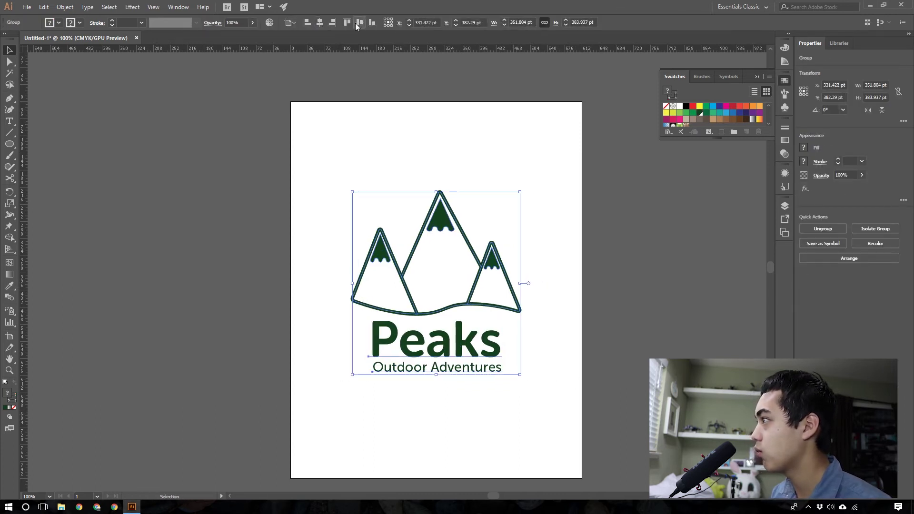
left_click(360, 23)
left_click(458, 152)
Crop the artboard on all four sides to fit closely around the logo, making it about 423 pt high.
key("shift+o")
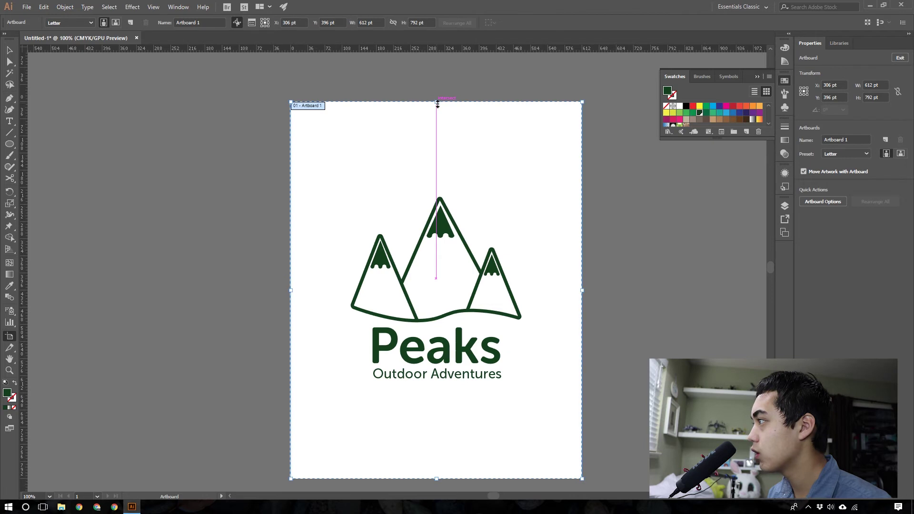
left_click_drag(438, 104, 436, 186)
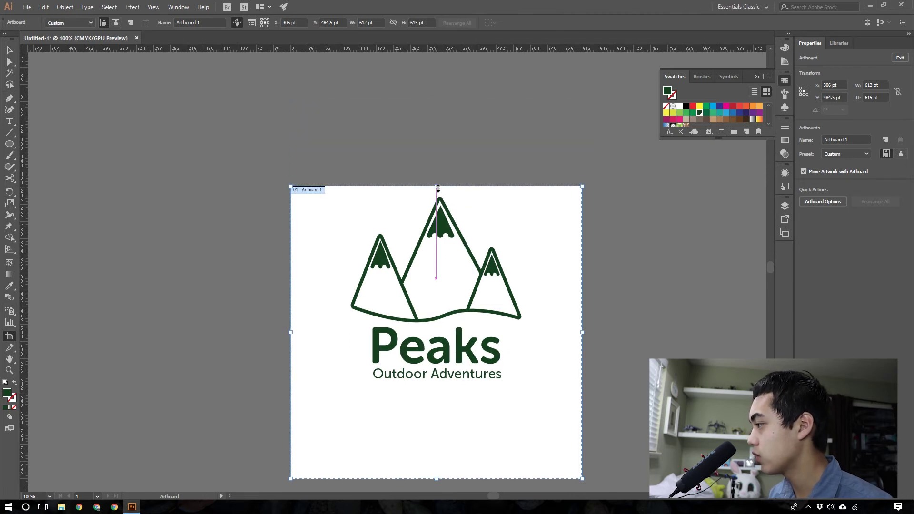
left_click_drag(438, 480, 436, 388)
left_click_drag(582, 287, 529, 287)
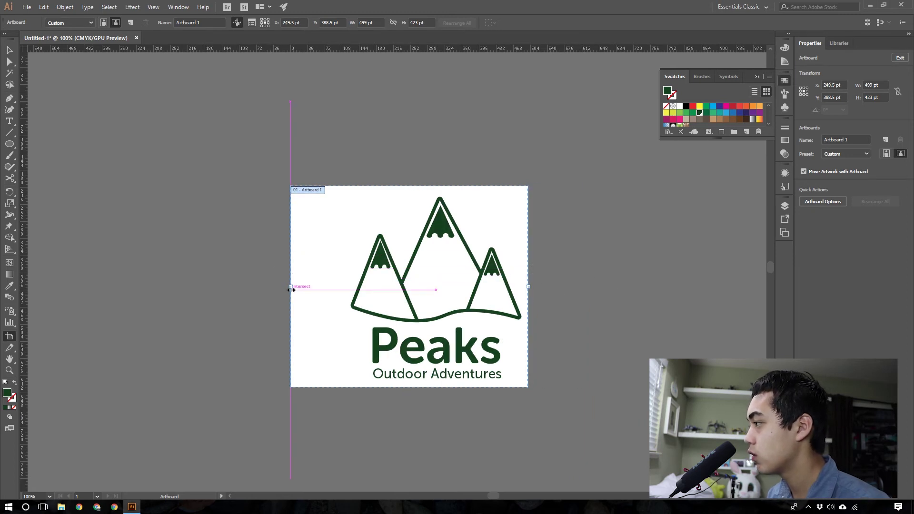
left_click_drag(291, 286, 341, 291)
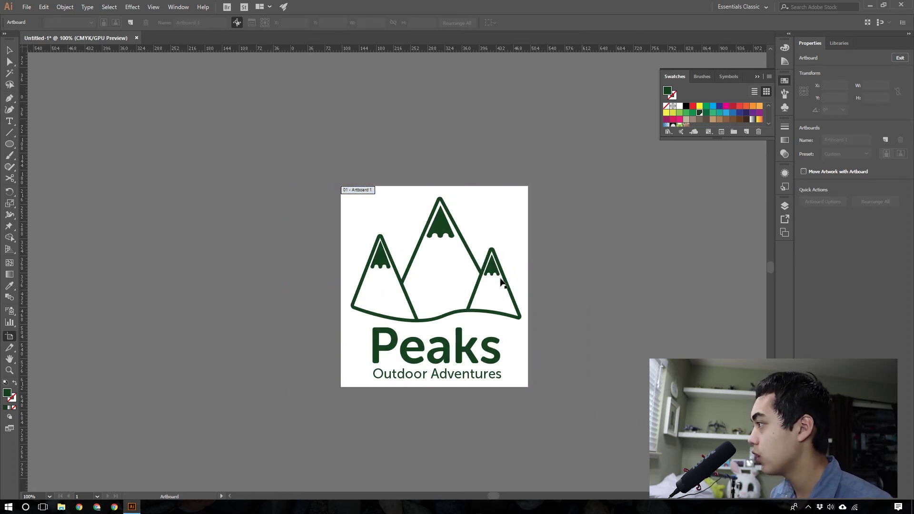
scroll(503, 276, "up", 3)
scroll(496, 374, "down", 2)
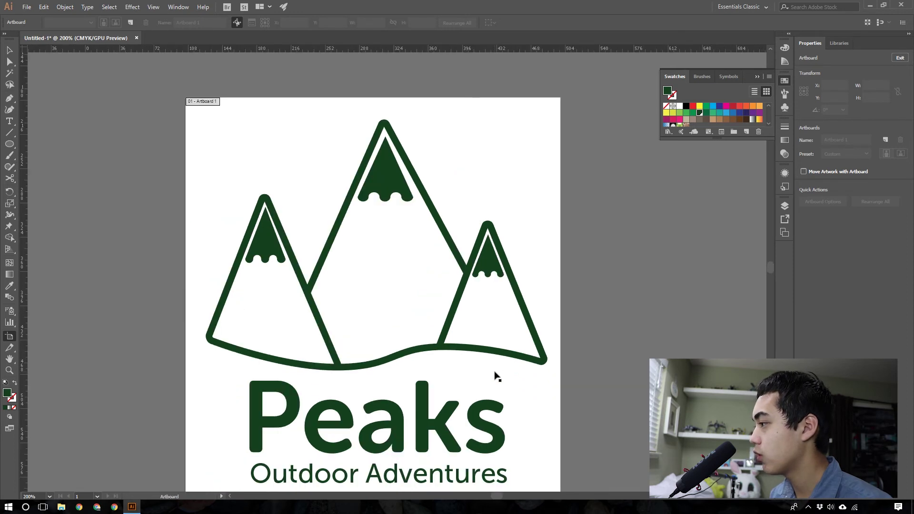
scroll(496, 374, "up", 1)
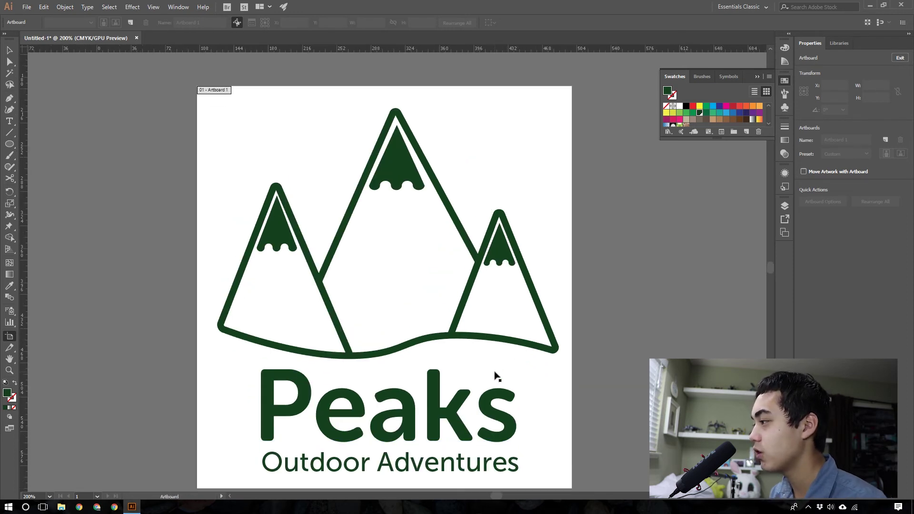